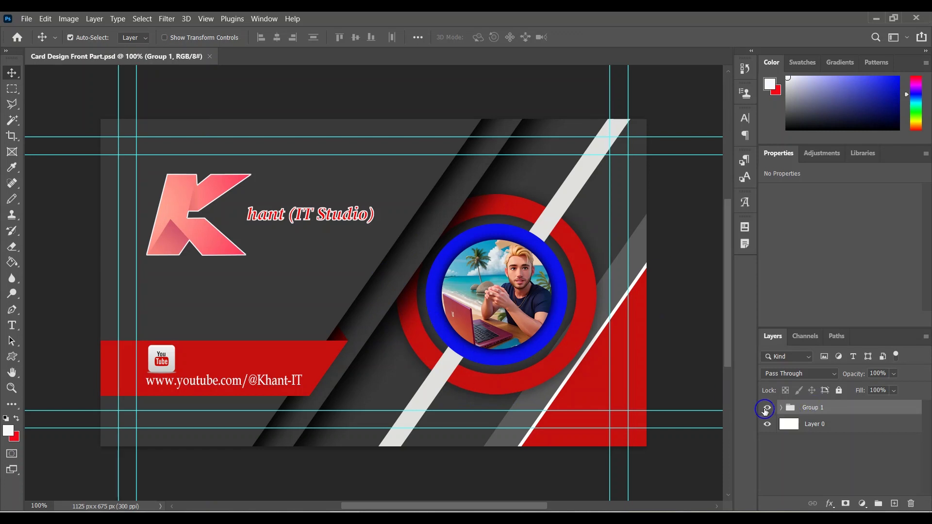
Expand Group 1 and check what Layer 1 and the Web, Pic and Design groups contain by toggling their visibility.
click(781, 408)
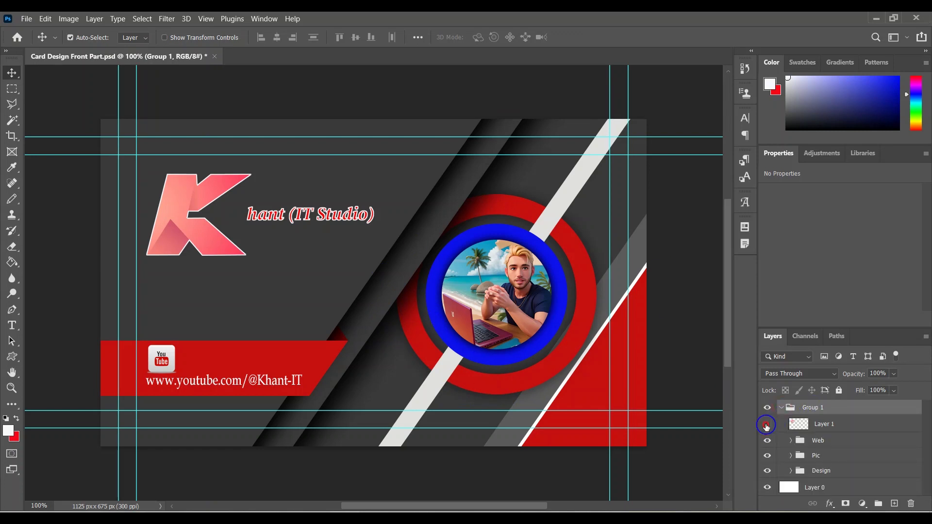
click(767, 424)
click(767, 425)
click(771, 440)
click(767, 440)
click(767, 456)
click(768, 456)
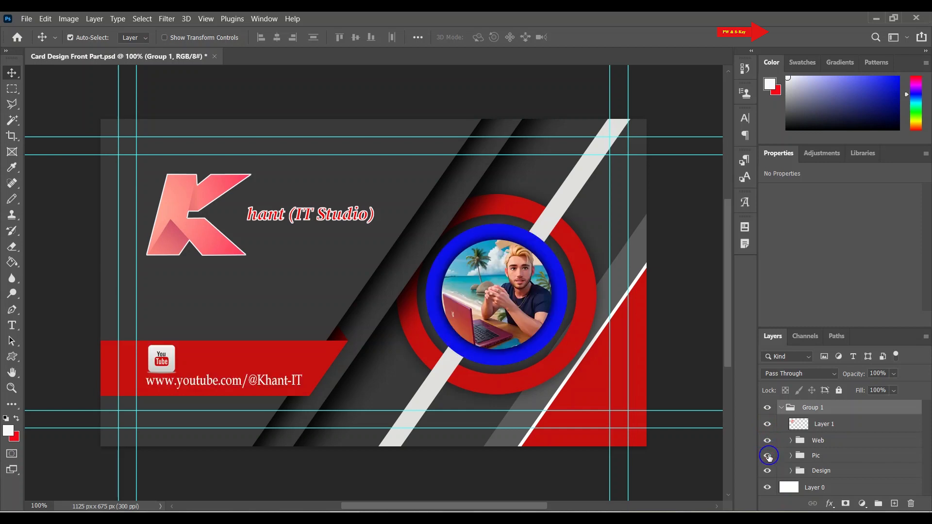
click(768, 471)
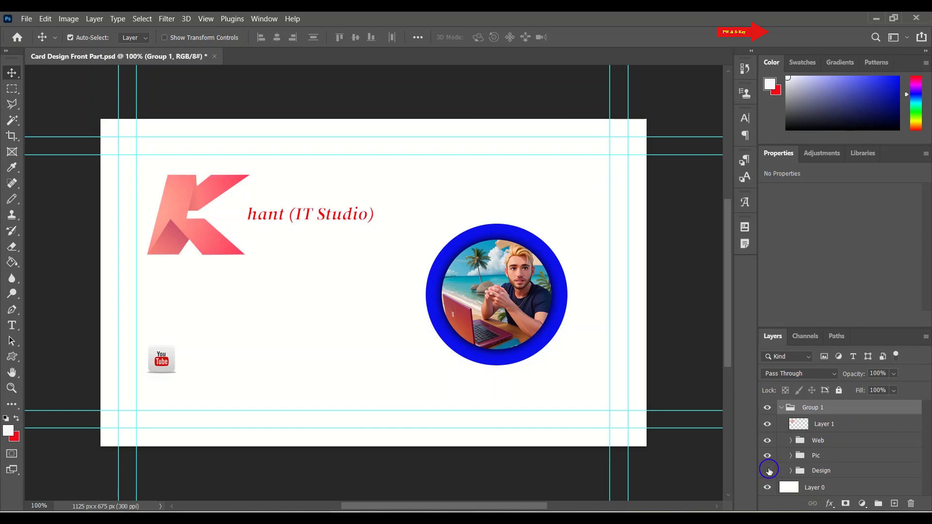
click(768, 470)
Expand the Pic group and delete Layer 3, the photo clipped inside the blue ring.
click(791, 456)
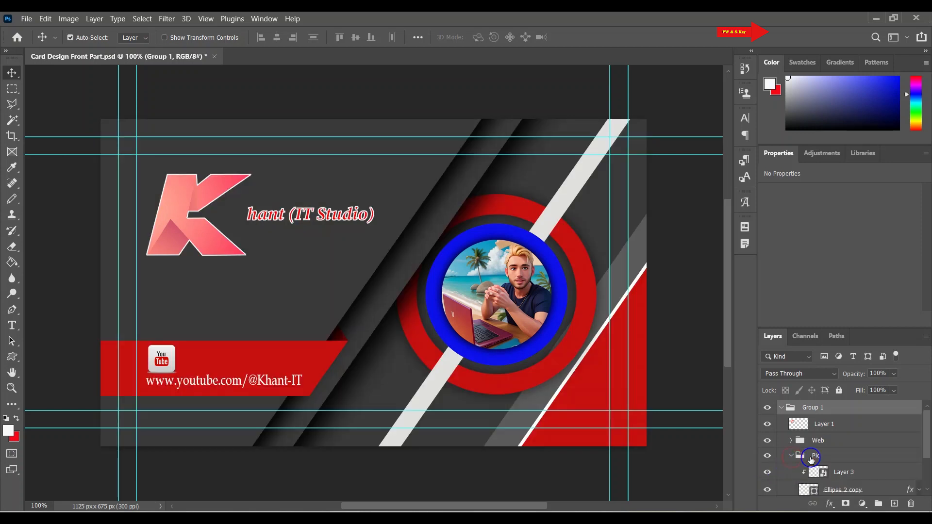
click(822, 458)
scroll(825, 458, down, 1)
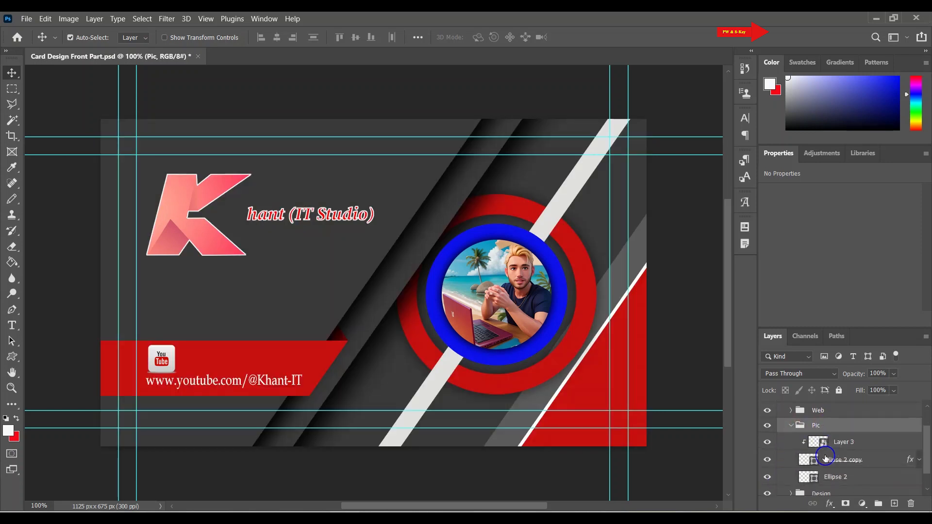
click(765, 443)
click(767, 443)
click(893, 445)
drag(897, 444, 910, 503)
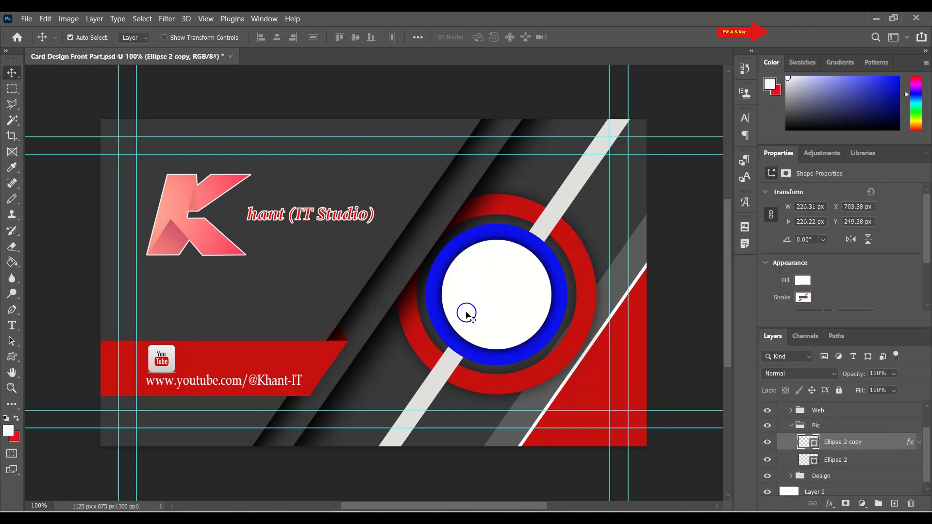
click(26, 19)
click(40, 43)
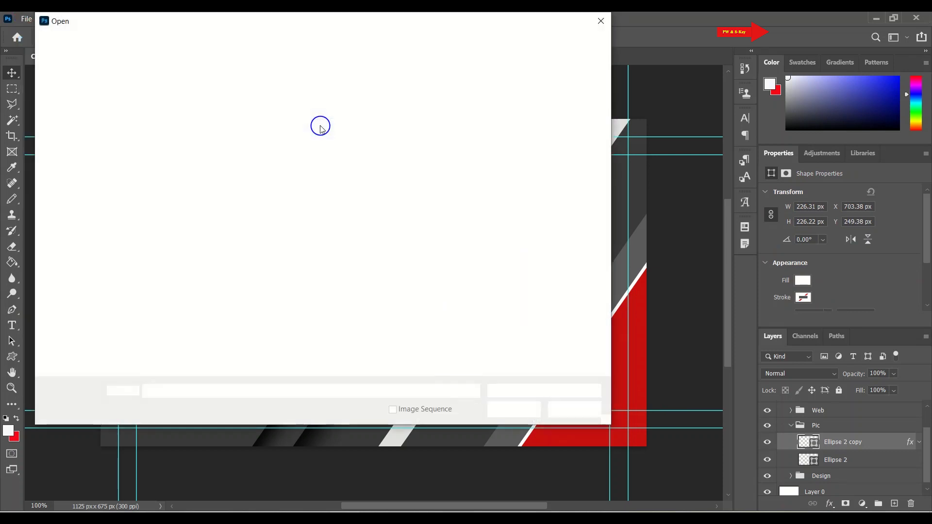
click(361, 119)
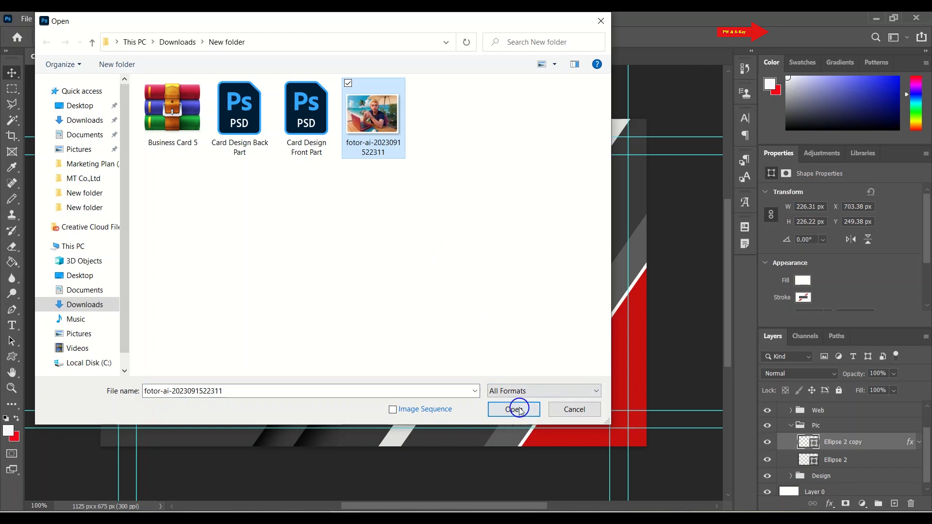
click(517, 408)
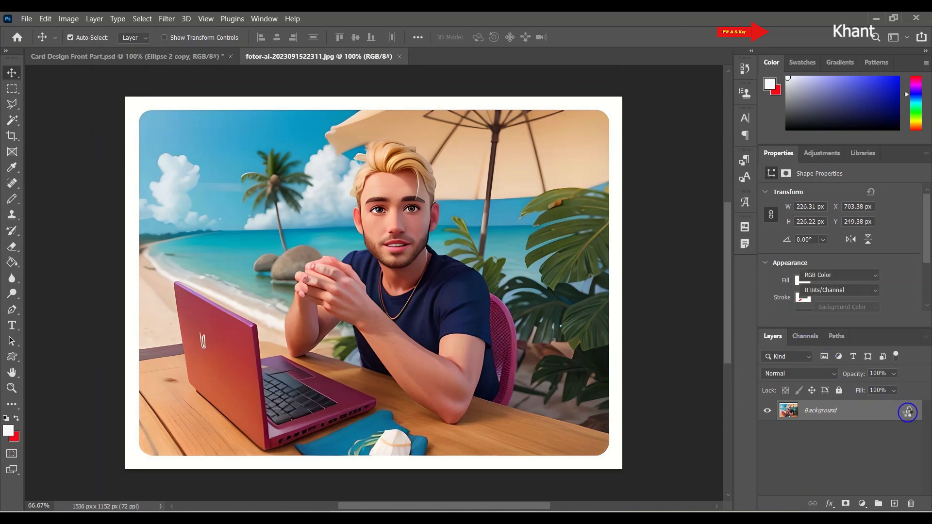
click(909, 410)
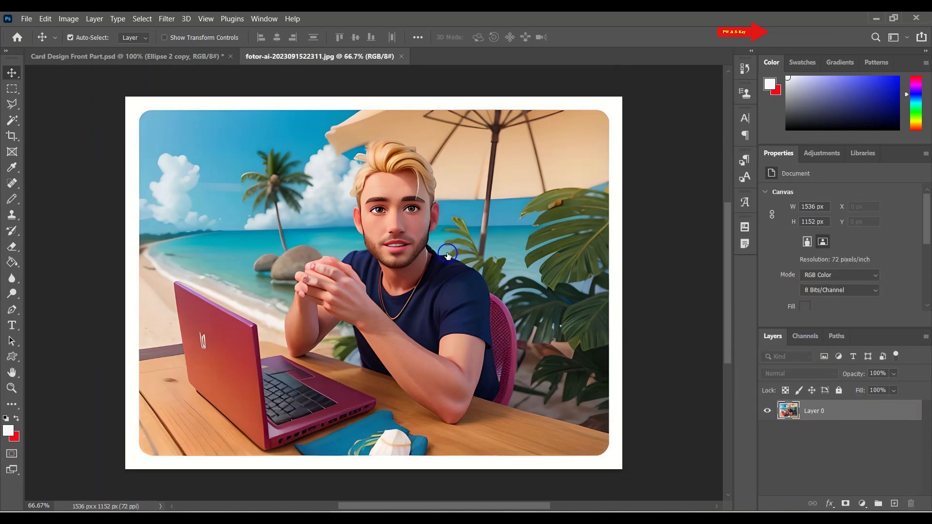
Copy the beach photo into Card Design Front Part and scale it down to about 328 x 247 px over the blue ring.
drag(337, 190, 160, 58)
drag(418, 242, 502, 308)
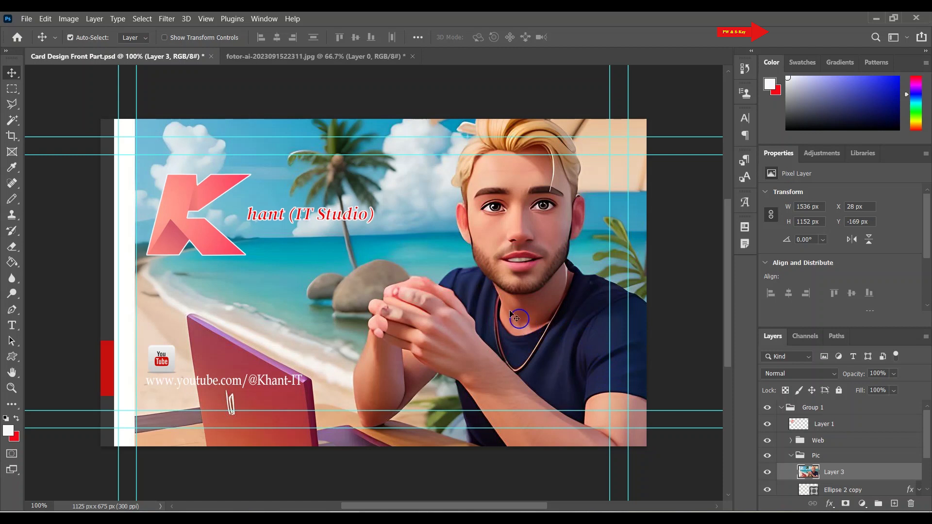
key(ctrl)
key(ctrl+minus)
key(ctrl+minus)
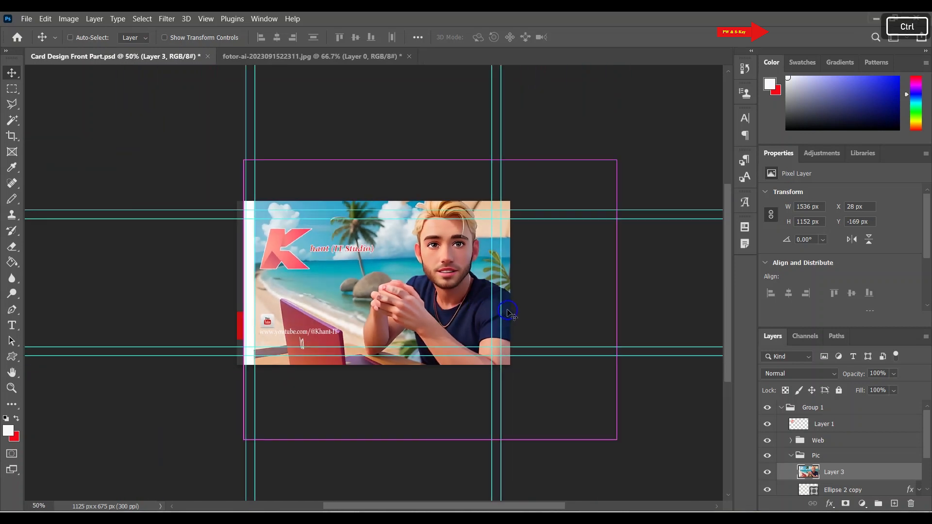
key(ctrl+t)
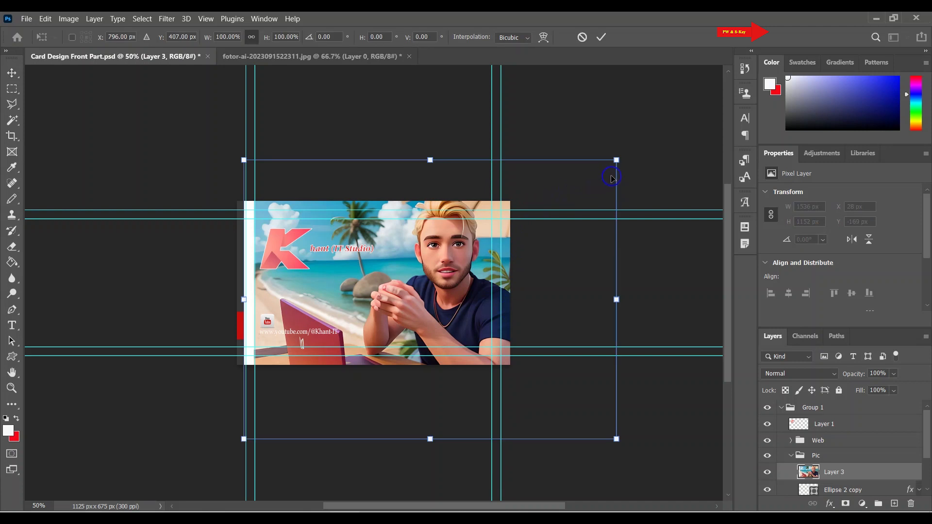
key(alt)
drag(617, 160, 460, 290)
click(601, 37)
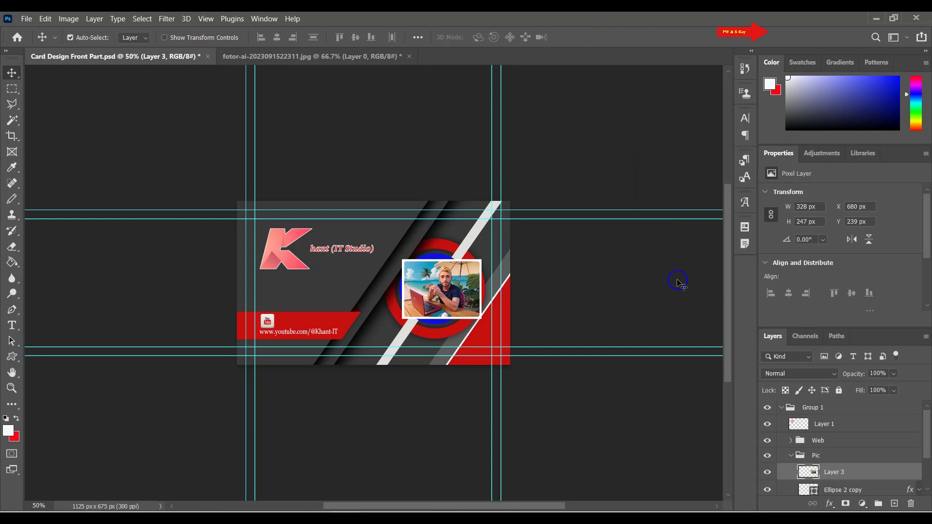
Convert the photo layer to a smart object and clip it to the Ellipse 2 copy circle.
scroll(798, 467, down, 1)
right_click(789, 443)
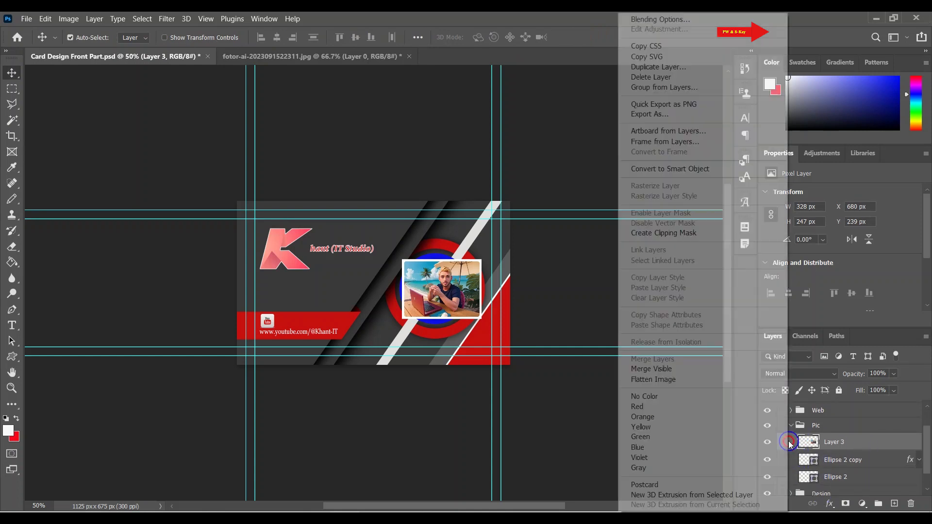
click(665, 170)
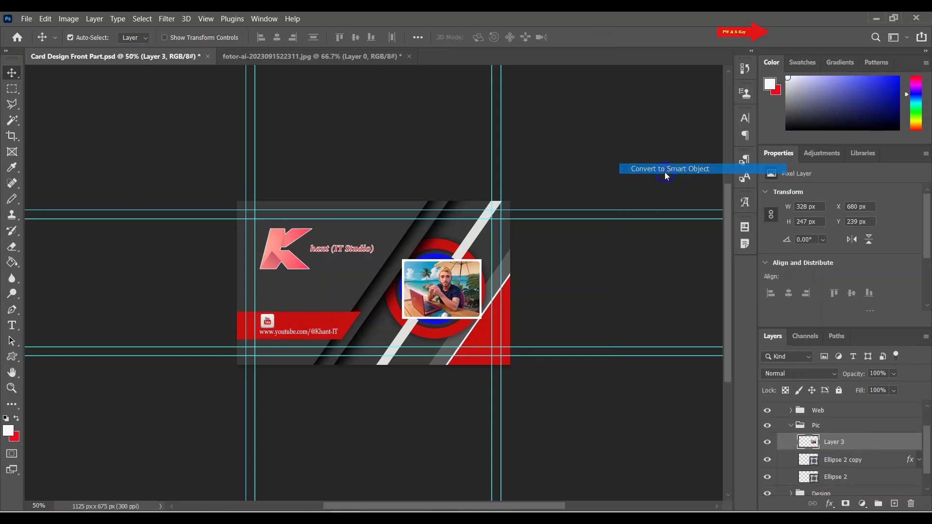
click(785, 444)
right_click(785, 443)
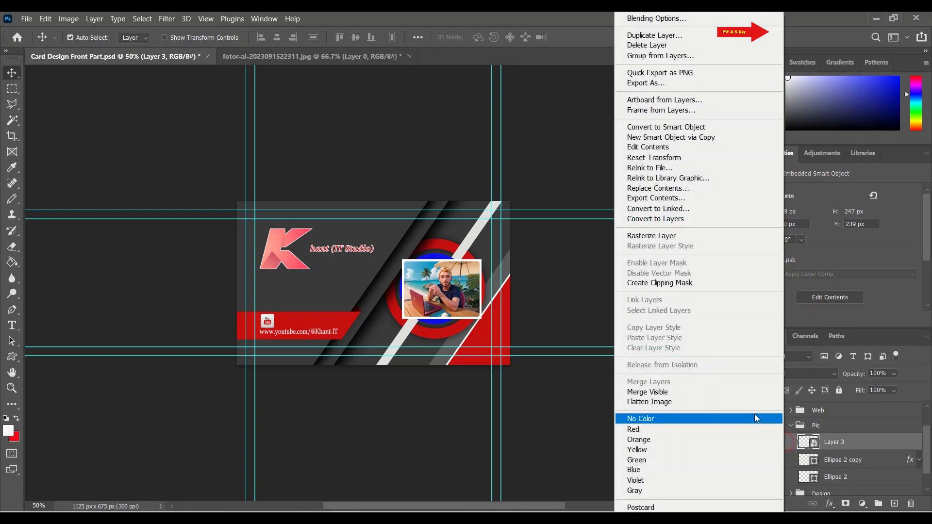
click(668, 283)
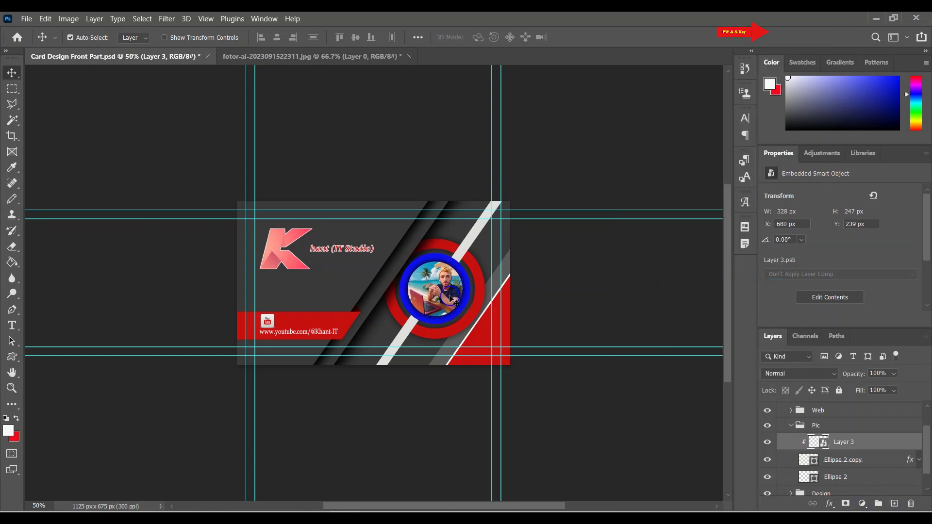
click(767, 442)
click(767, 442)
Duplicate Group 1, ungroup and merge the copy into a single layer, and hide the original group.
click(790, 426)
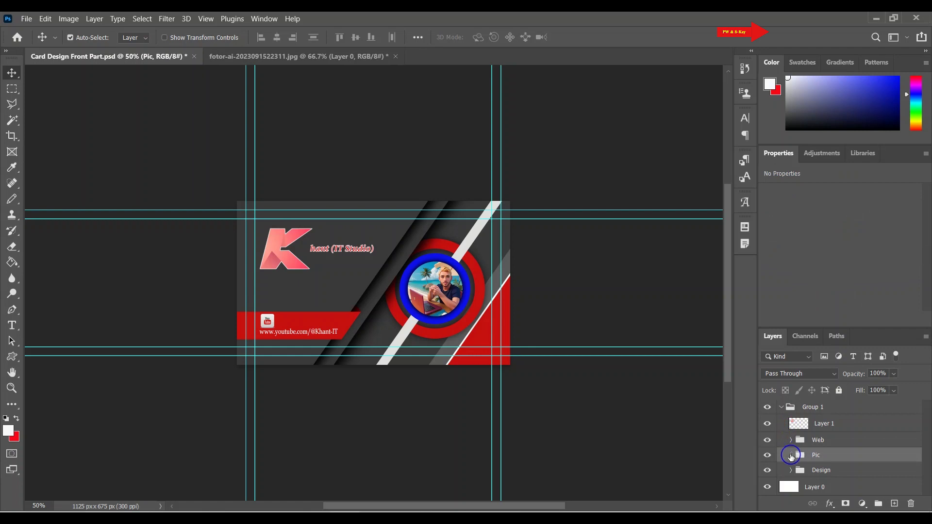
click(781, 406)
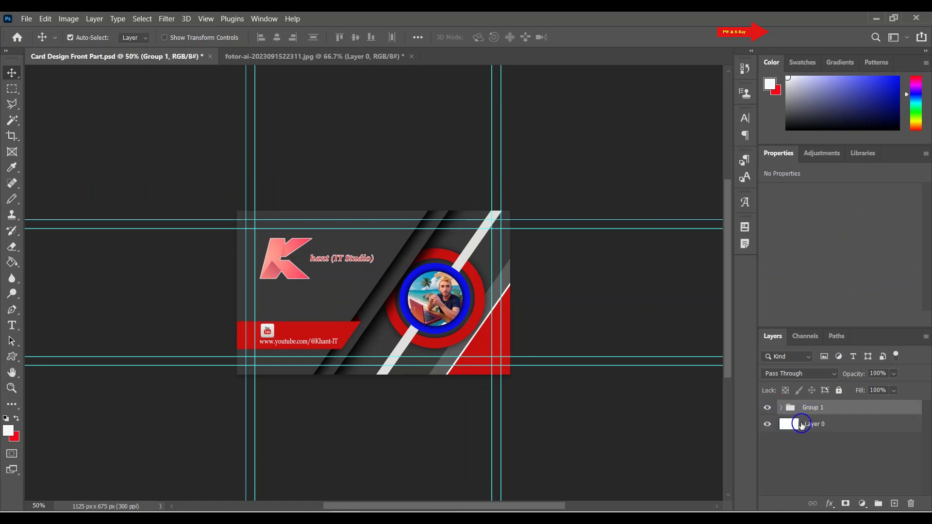
drag(887, 407, 894, 503)
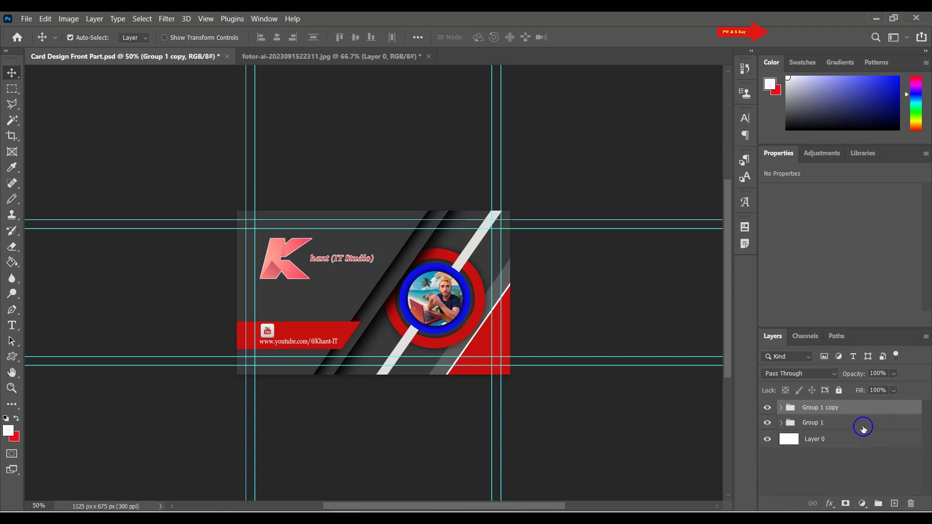
key(ctrl+shift+g)
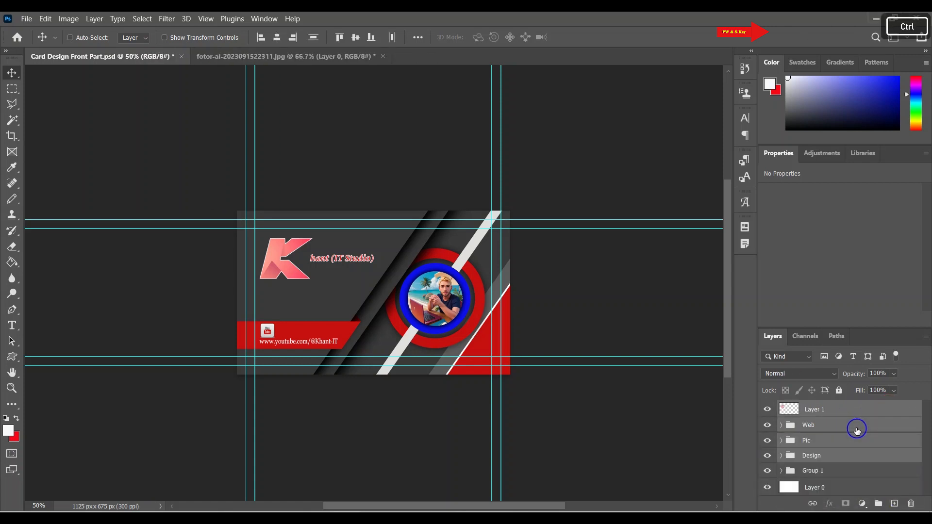
key(ctrl+e)
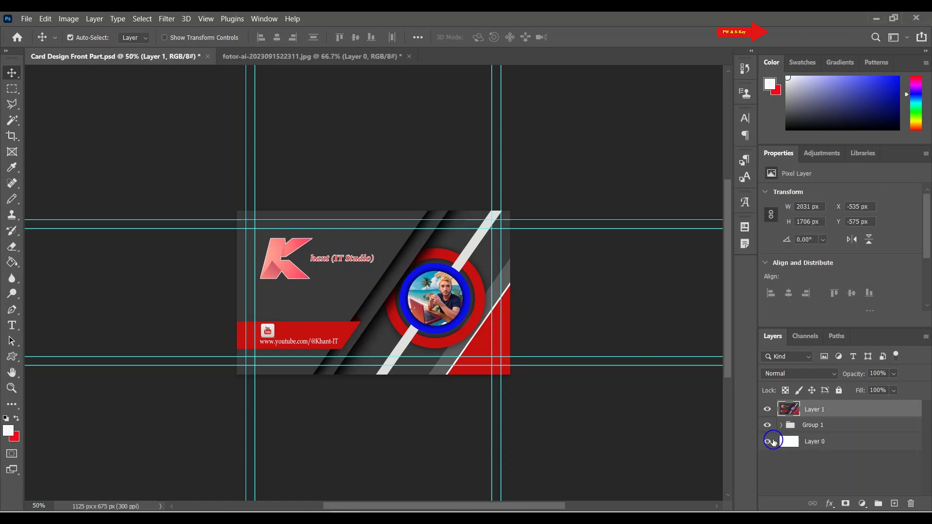
click(766, 428)
click(294, 57)
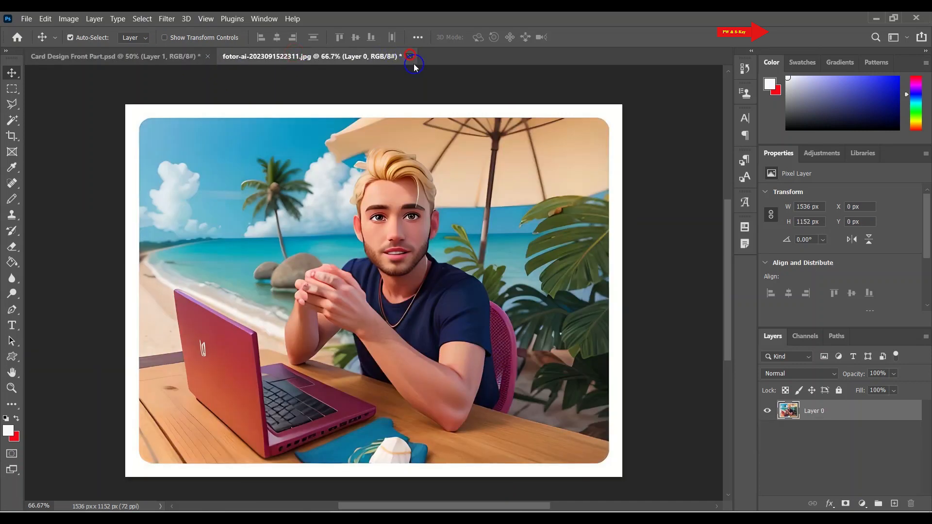
click(410, 56)
click(479, 210)
Open the Card Design Back Part PSD file from the New folder.
click(27, 19)
click(47, 42)
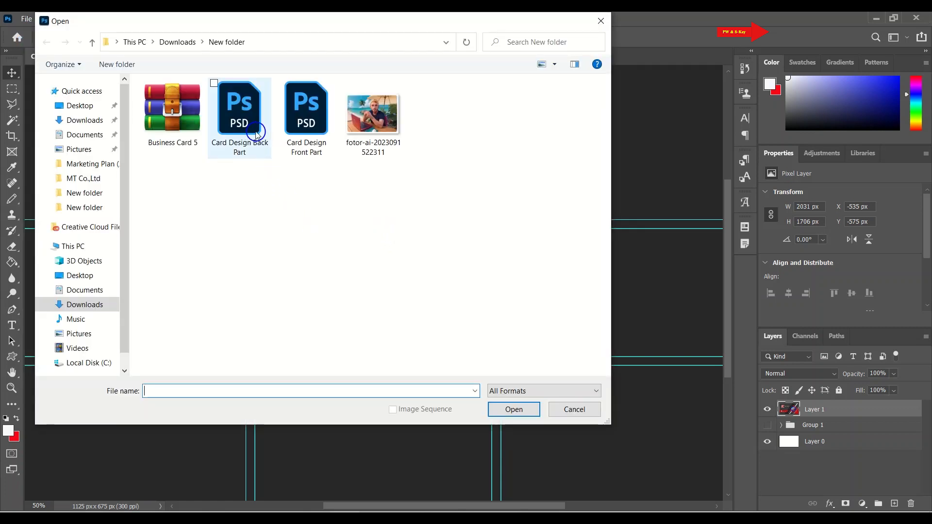
click(257, 133)
click(510, 409)
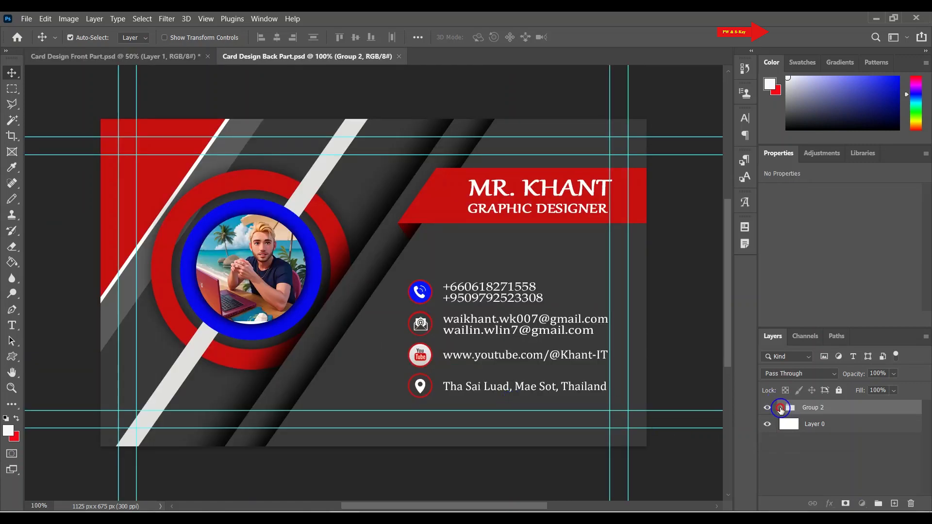
Expand Group 2 and check what the Info, Name and Pic groups contain by toggling their visibility.
click(780, 409)
click(767, 423)
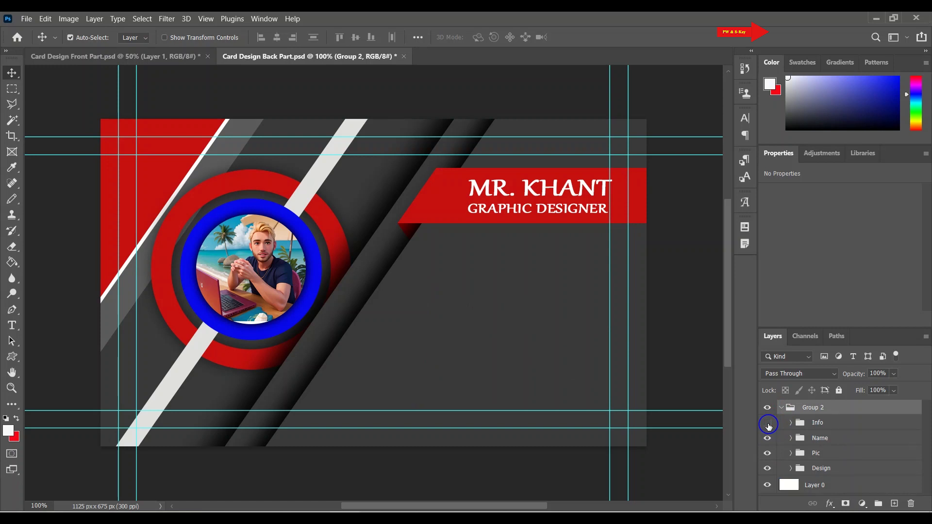
click(768, 423)
click(768, 438)
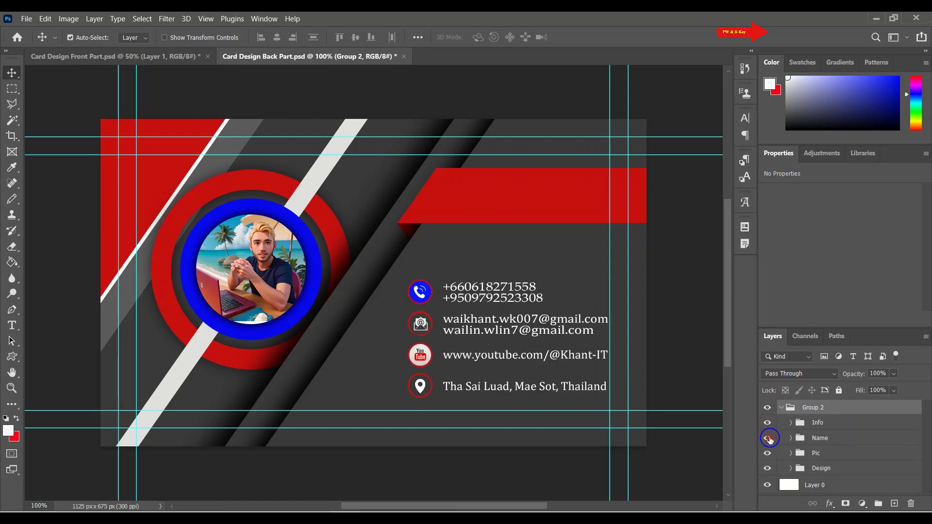
click(769, 439)
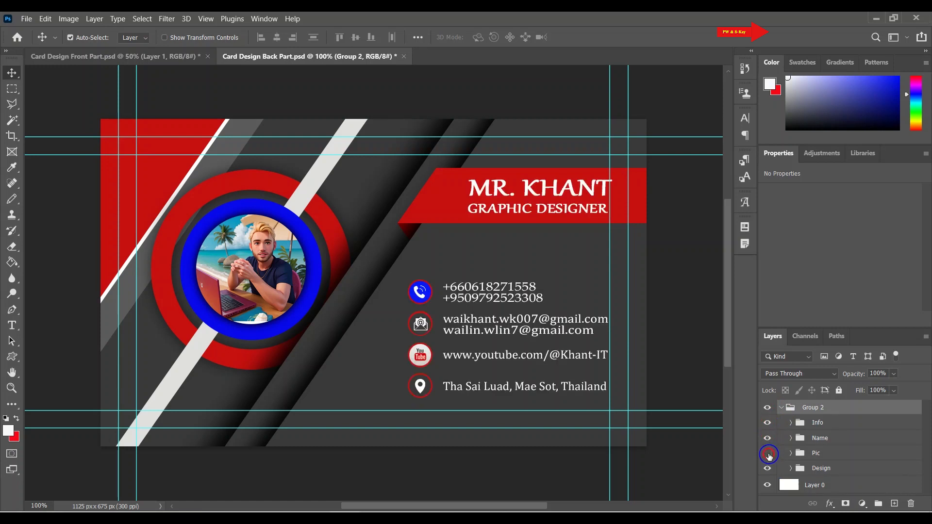
click(769, 455)
click(769, 454)
Inspect the photo layer inside the Pic group and the Design group by toggling their visibility, then collapse Group 2.
scroll(791, 457, down, 1)
click(791, 453)
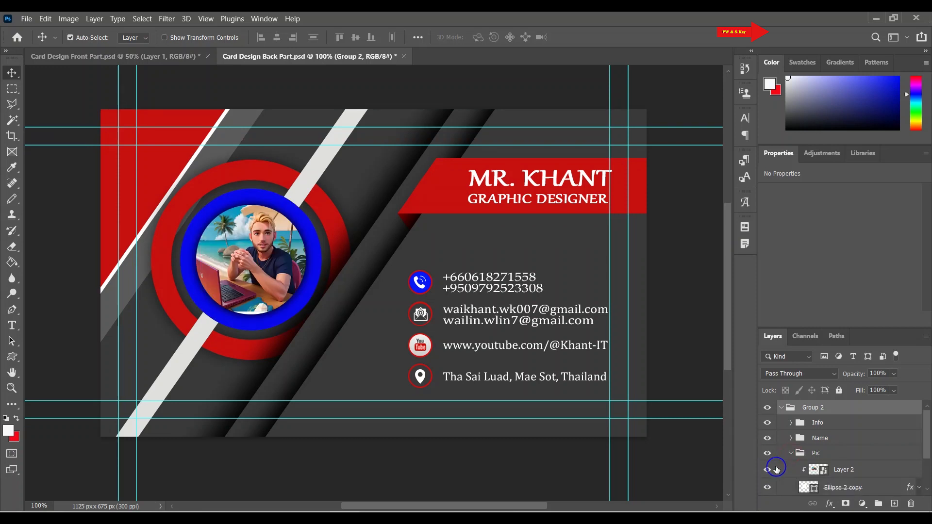
click(767, 470)
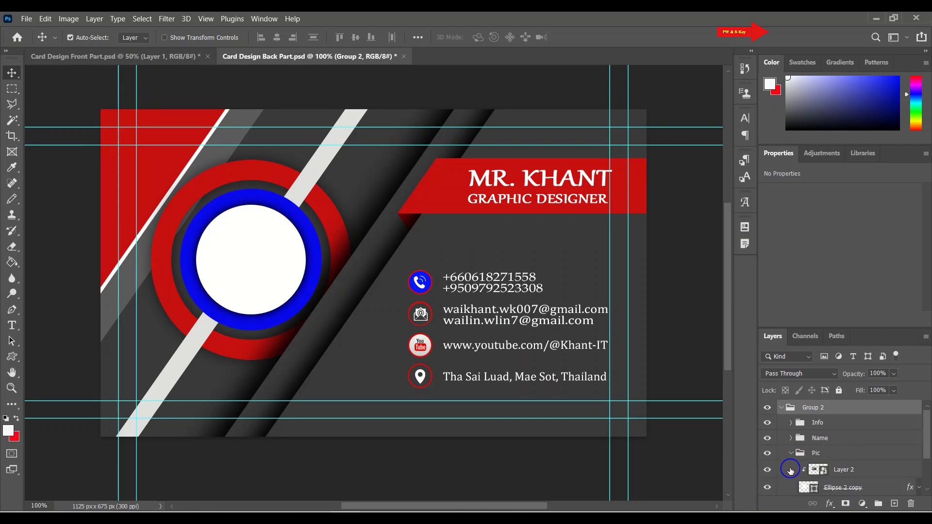
click(767, 469)
click(791, 453)
scroll(776, 469, down, 1)
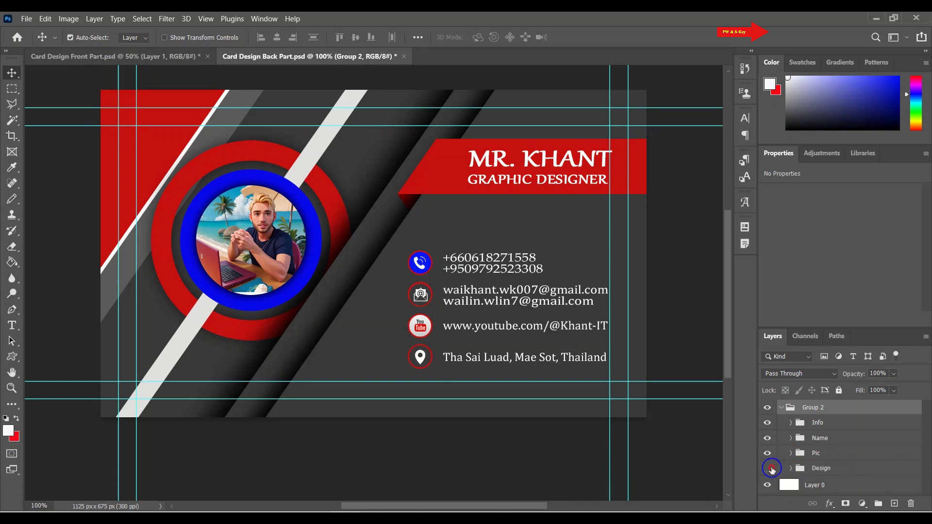
click(768, 468)
click(767, 468)
scroll(785, 417, up, 1)
click(779, 408)
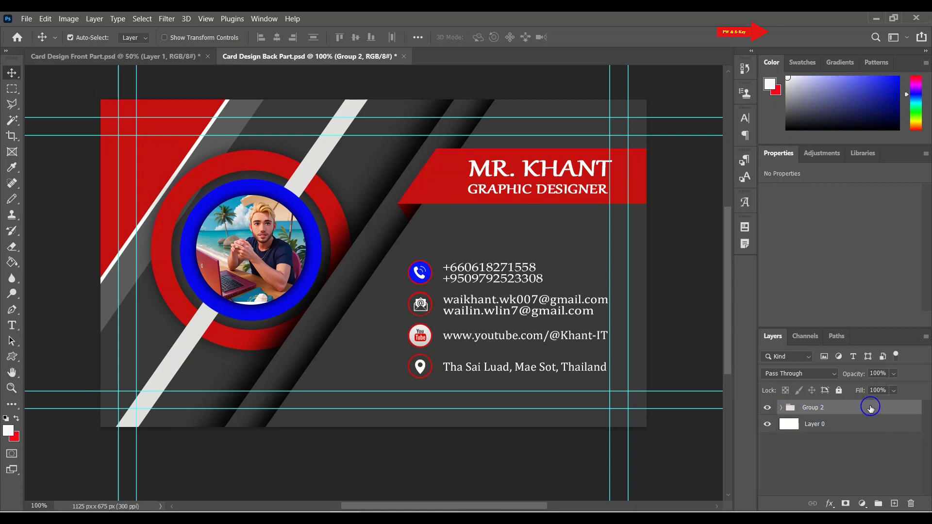
Duplicate Group 2, hide the original group, and ungroup and merge the copy into a single layer.
drag(884, 403, 894, 503)
click(769, 422)
key(ctrl+shift)
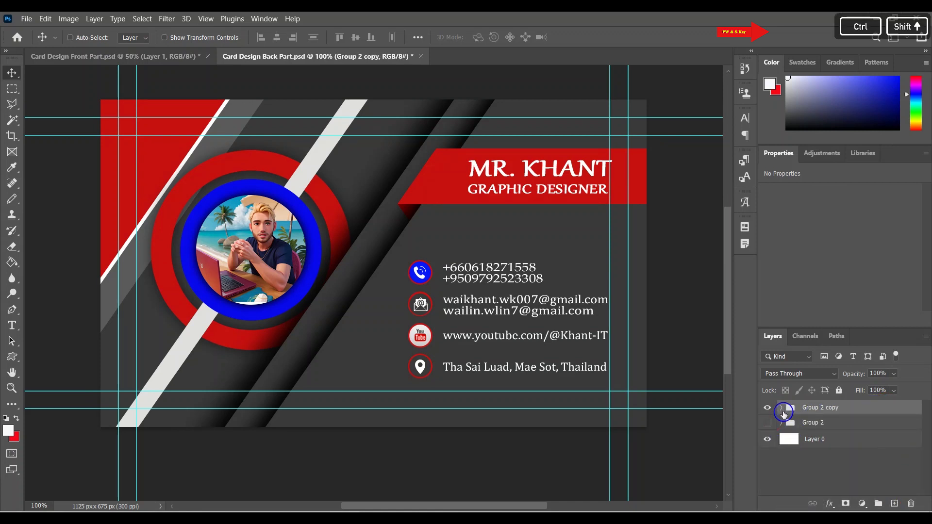
key(ctrl+shift+g)
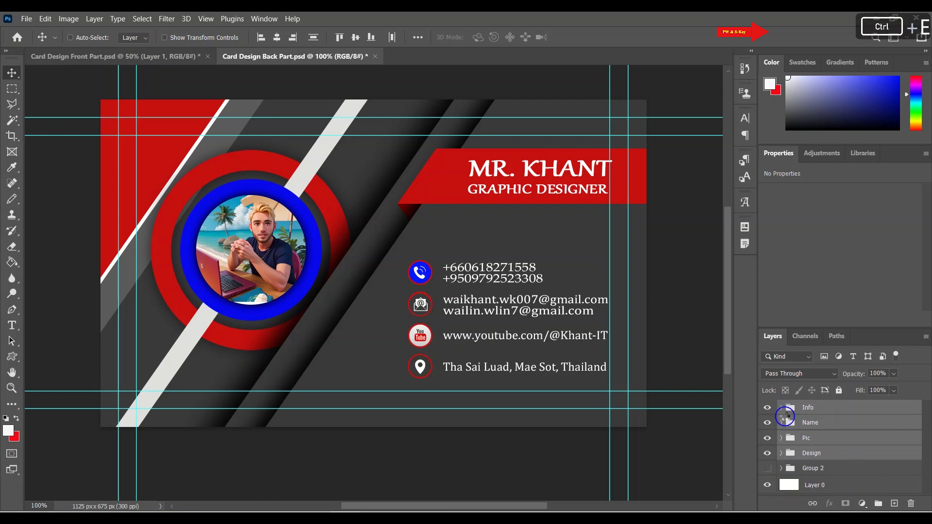
key(ctrl+e)
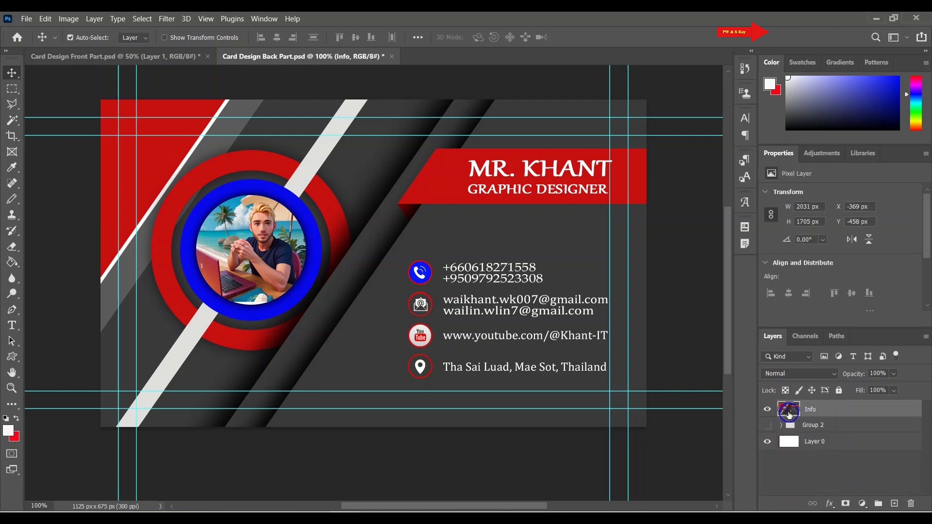
scroll(510, 323, up, 1)
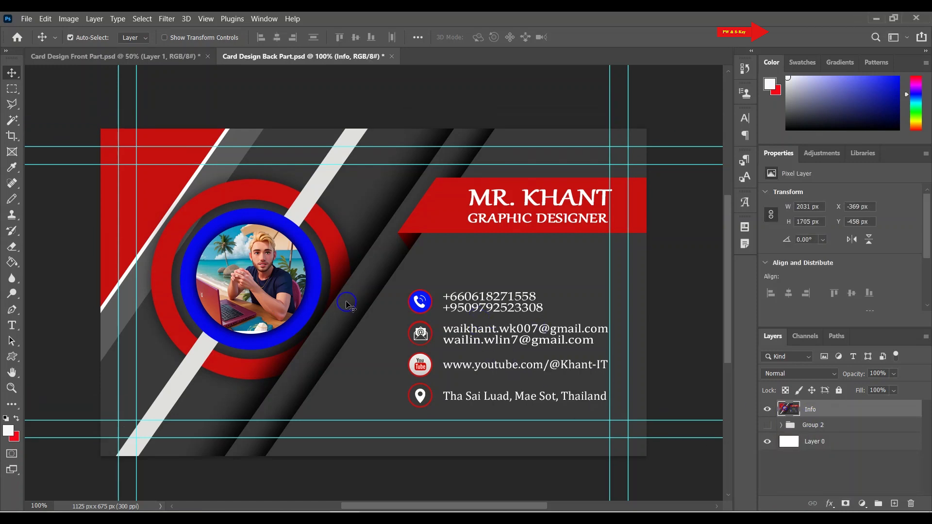
Check the back card's width, height and resolution in the Image Size dialog without changing them.
click(32, 18)
click(33, 18)
click(62, 19)
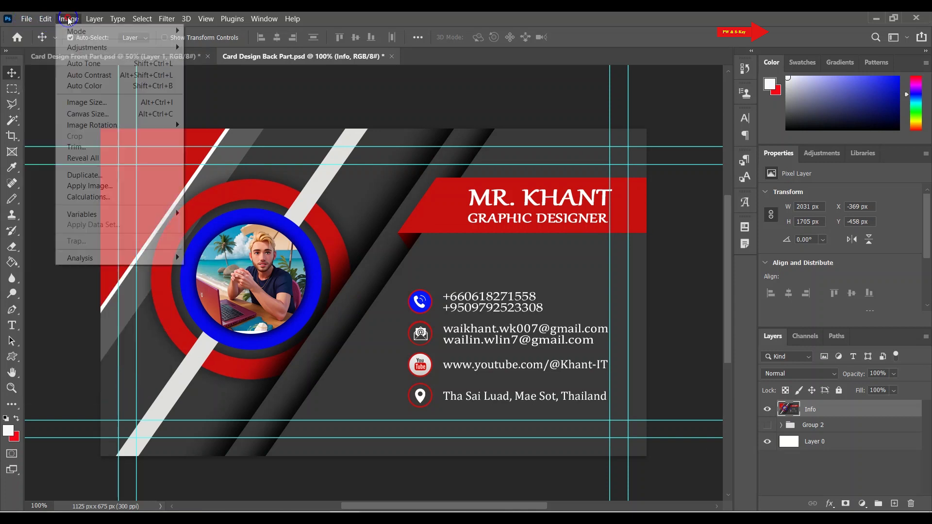
click(85, 99)
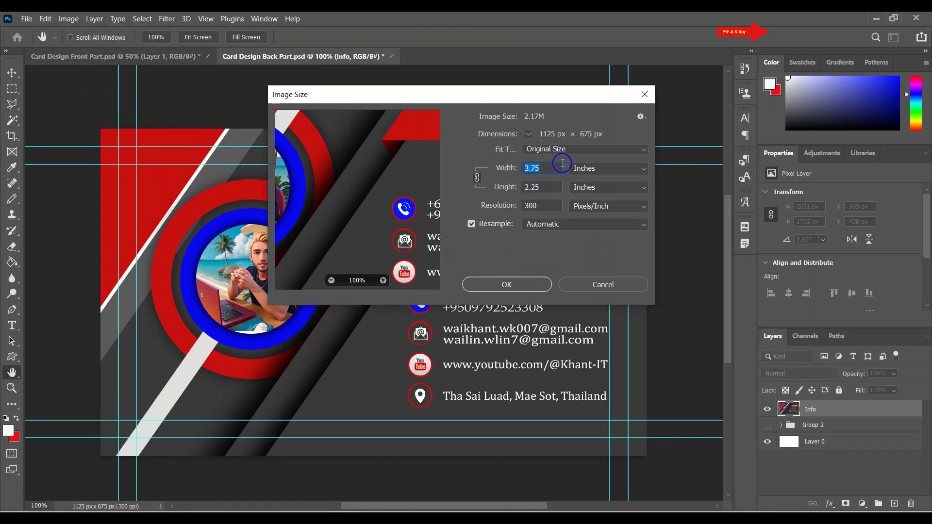
click(590, 284)
Create a new 3.75 x 2.25 inch document at 300 ppi with a white background and unlock its Background layer.
click(26, 19)
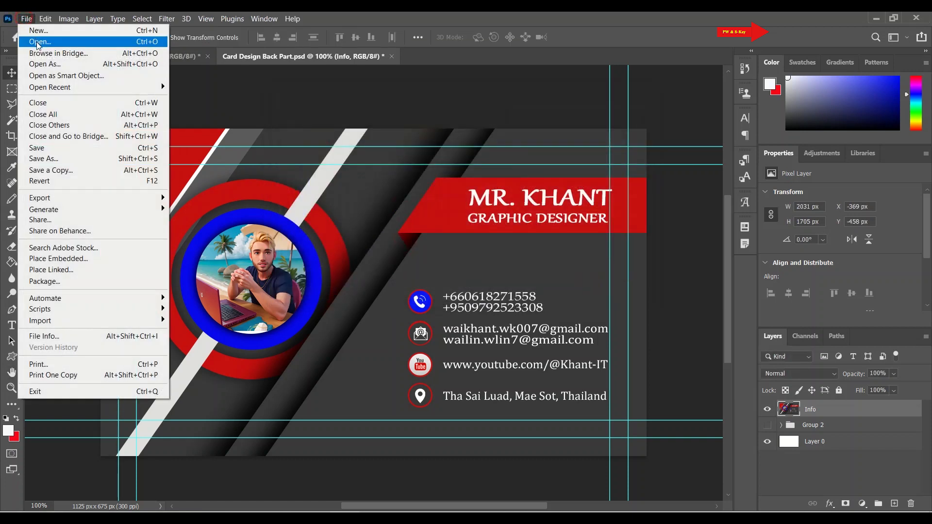
click(39, 32)
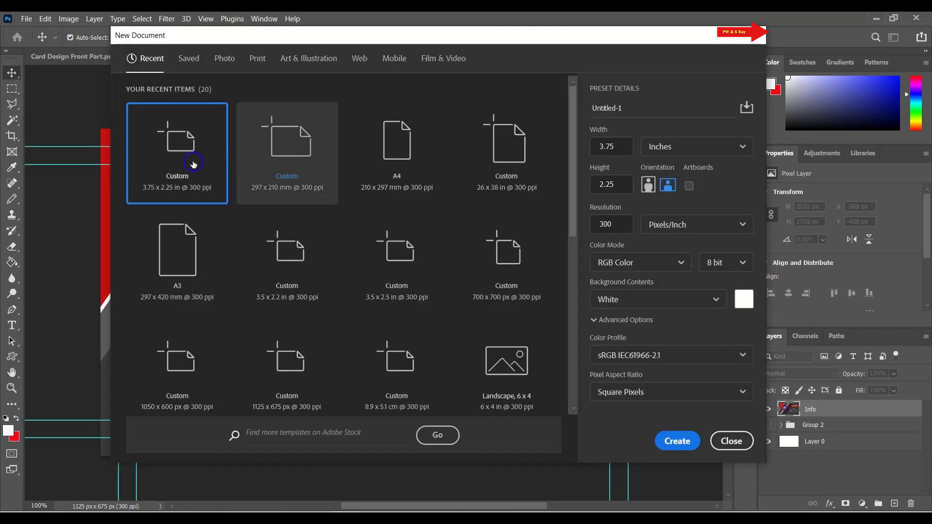
click(678, 441)
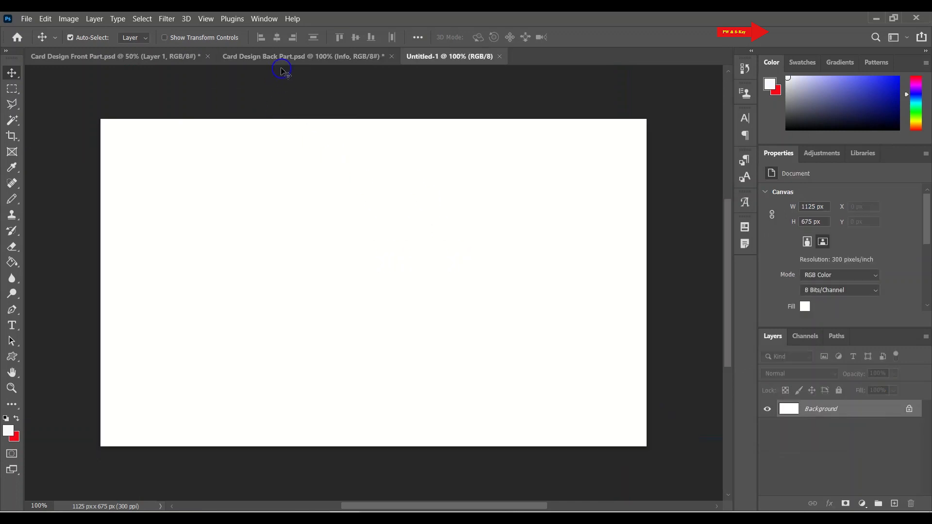
click(909, 409)
Copy the merged back card layer into Untitled-1, fill the canvas with it, and crop off the parts outside the canvas.
click(330, 55)
drag(382, 278, 397, 303)
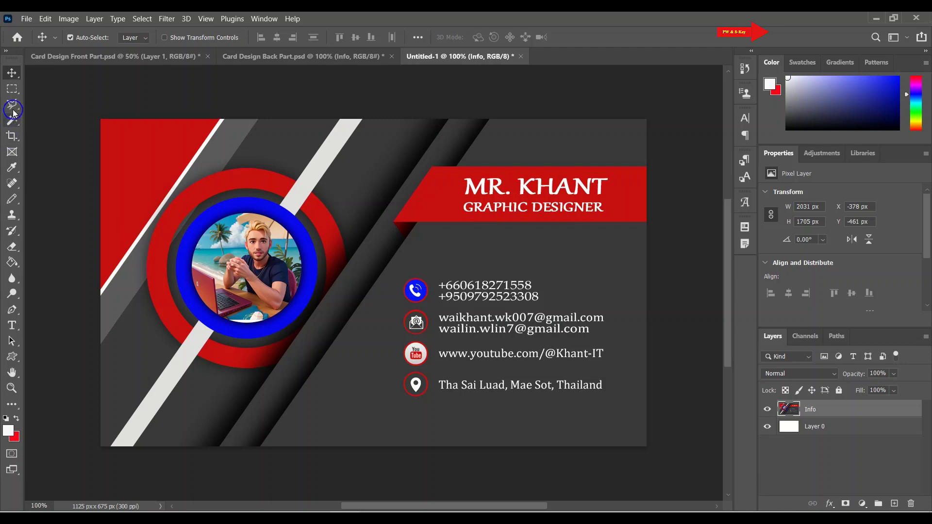
click(13, 136)
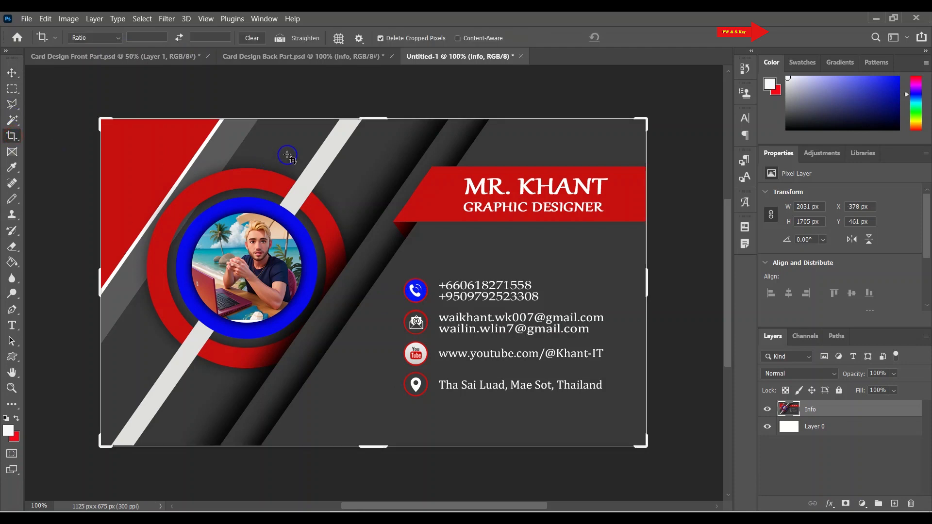
key(Return)
key(Return)
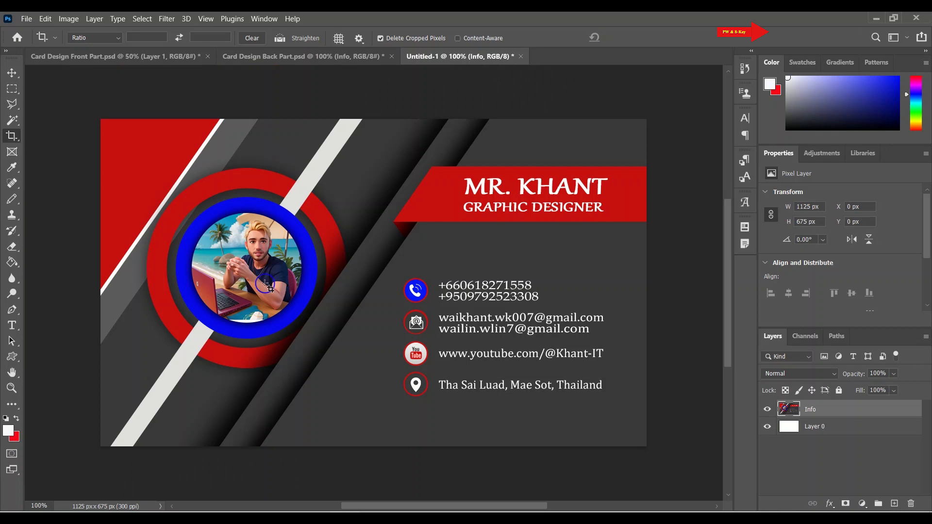
click(12, 73)
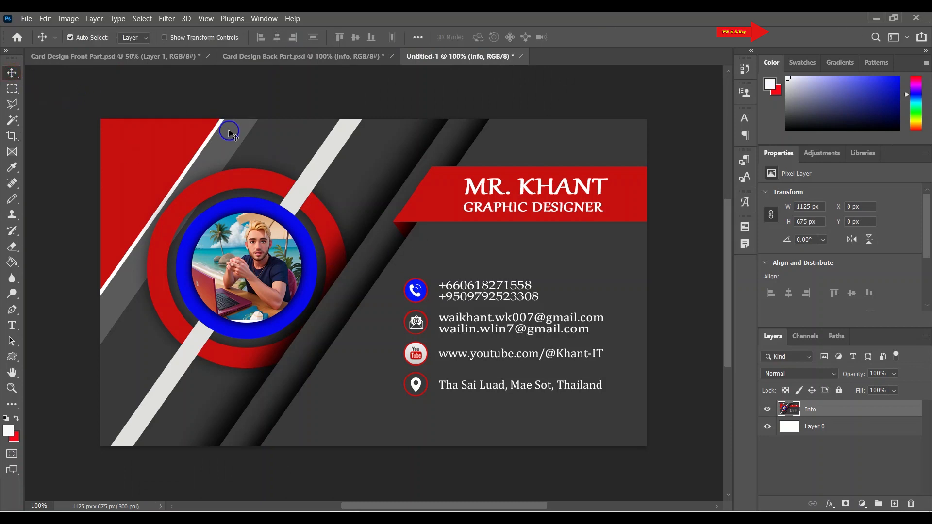
Copy the merged front card layer into Untitled-1, hide the Info layer, and position the front design to fill the canvas.
click(165, 56)
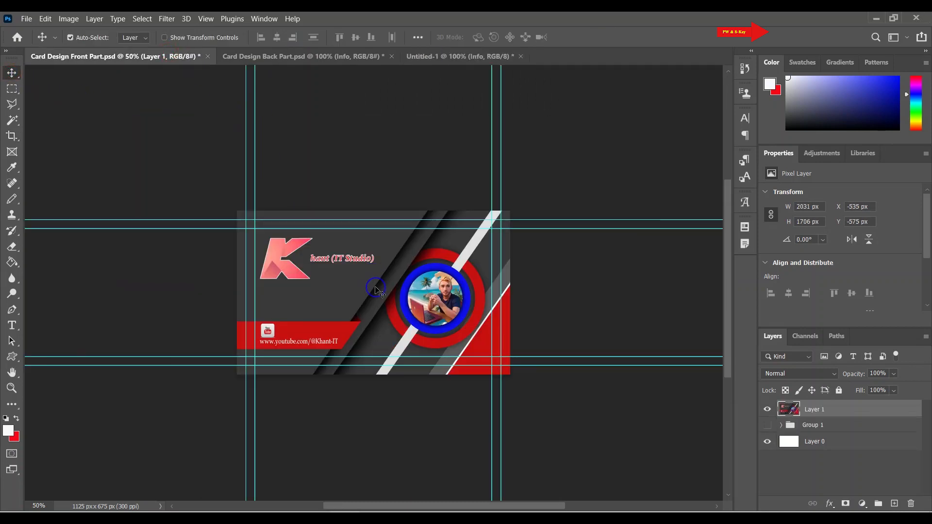
drag(375, 290, 404, 182)
drag(380, 281, 375, 260)
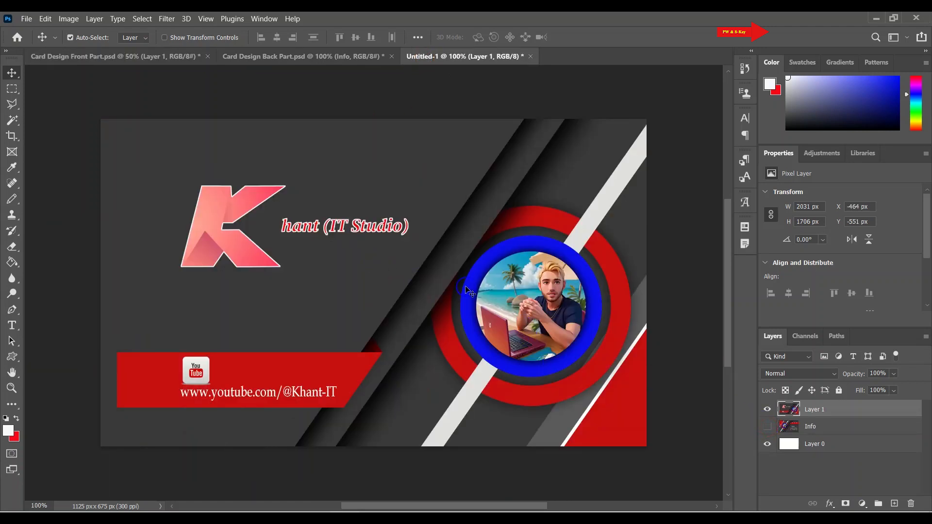
drag(452, 291, 415, 283)
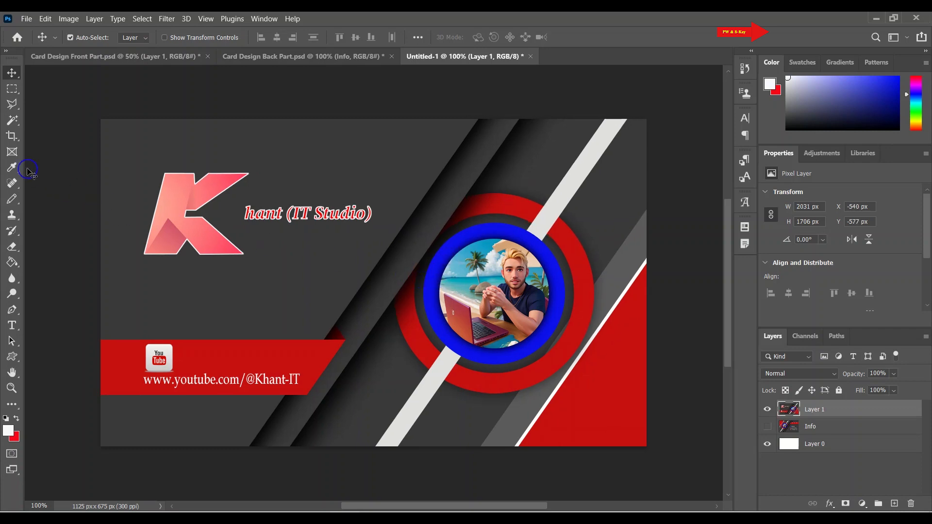
Crop the front card layer to the canvas bounds and make the Info layer visible again.
click(12, 136)
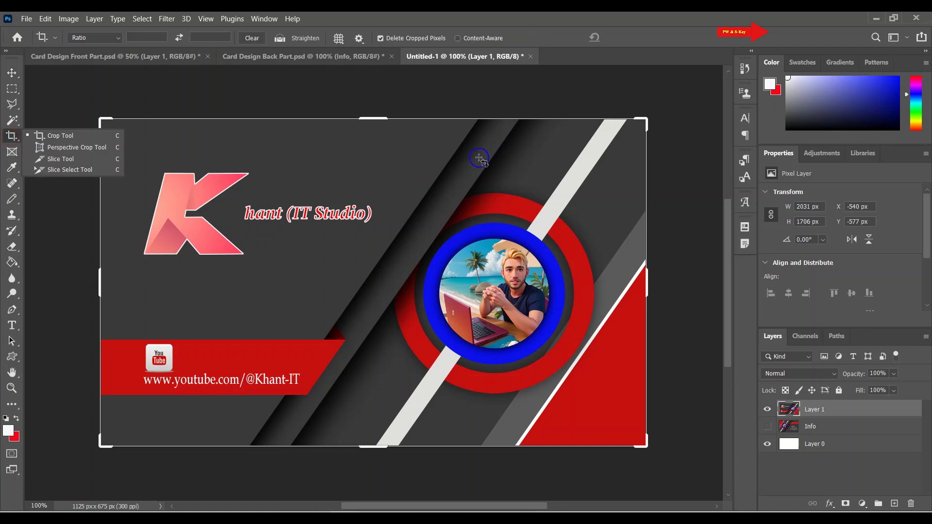
key(Return)
key(Return)
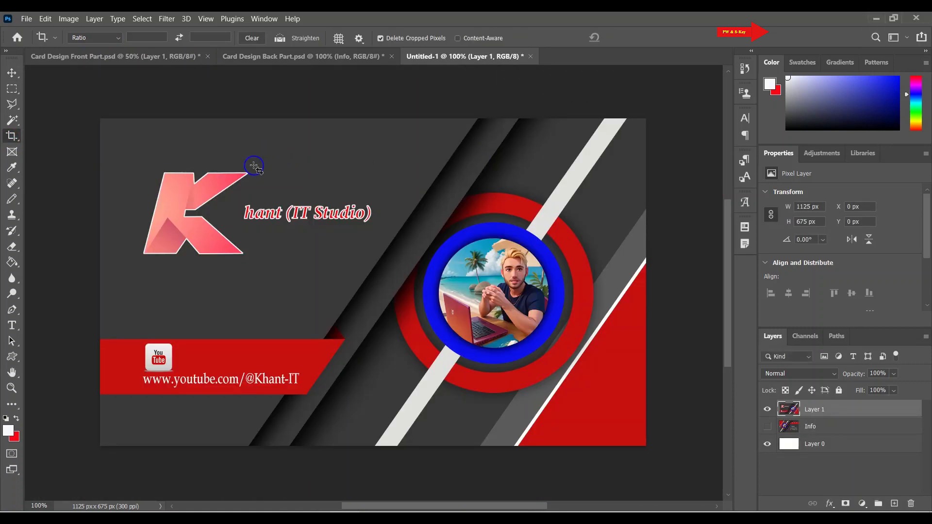
click(12, 73)
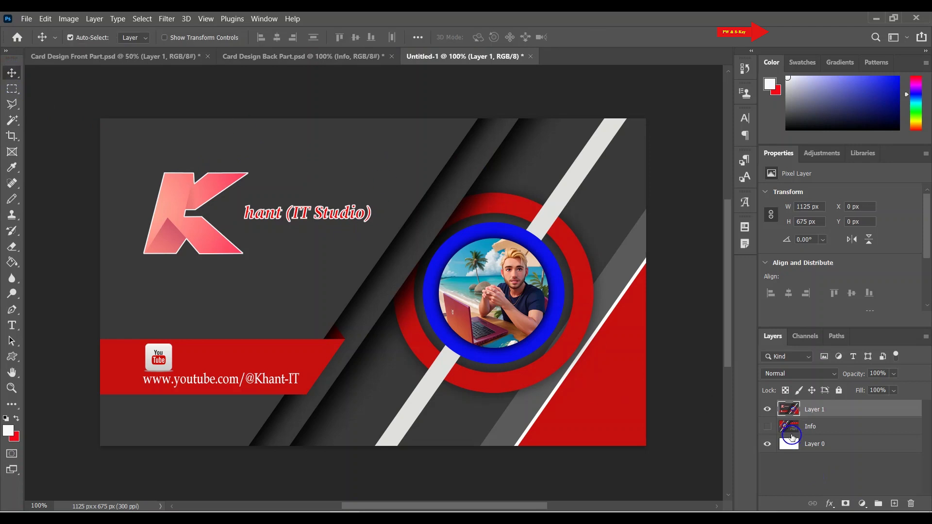
click(768, 411)
click(768, 411)
Create a new portrait A4 document, 210 x 297 mm at 300 ppi.
click(26, 20)
click(39, 27)
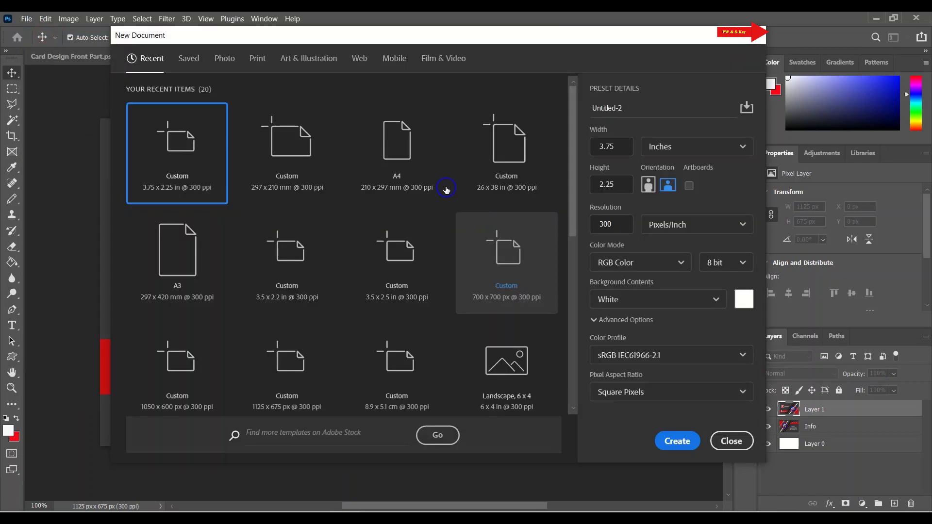
click(396, 154)
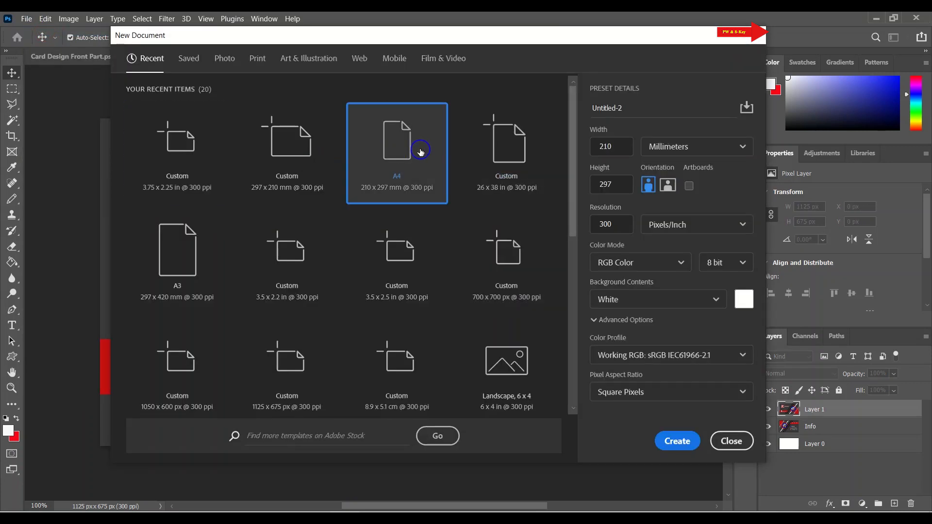
click(677, 440)
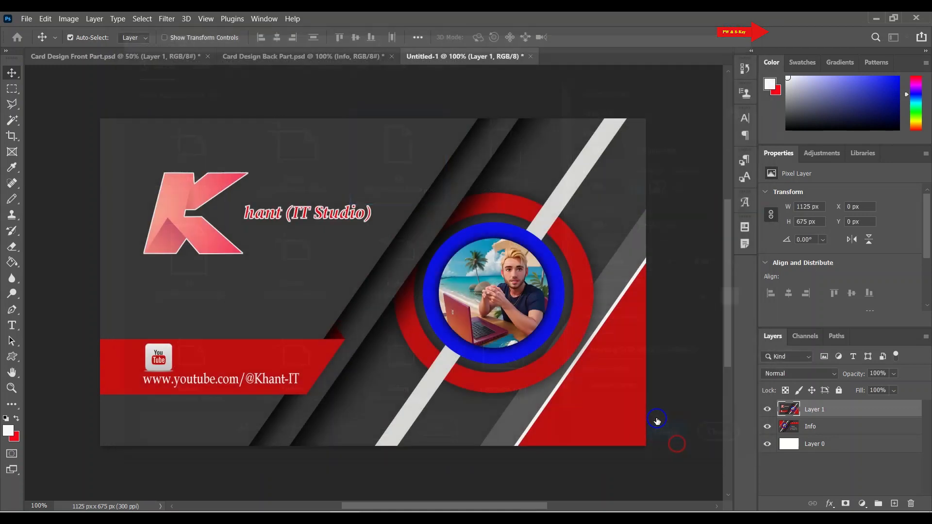
Copy the cropped front and back card layers from Untitled-1 onto the A4 page, side by side near its top edge.
click(444, 57)
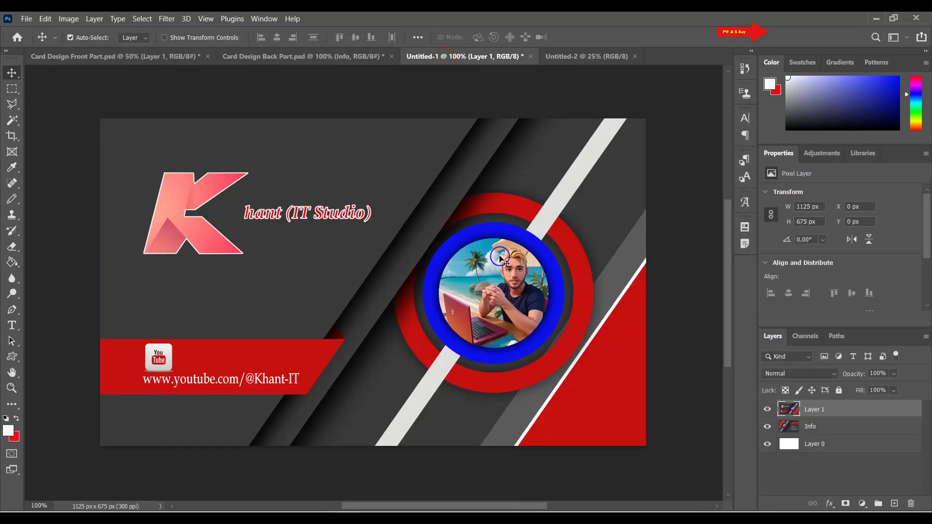
drag(522, 235, 304, 146)
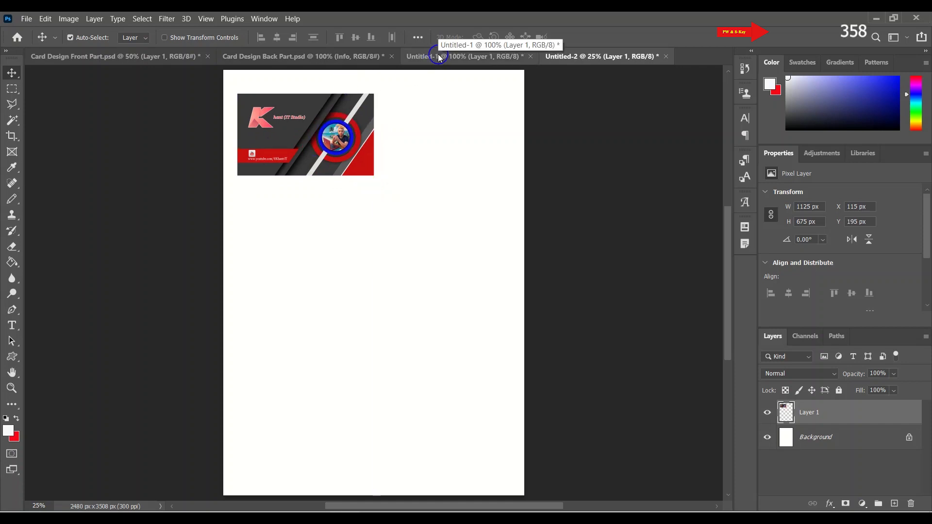
click(439, 56)
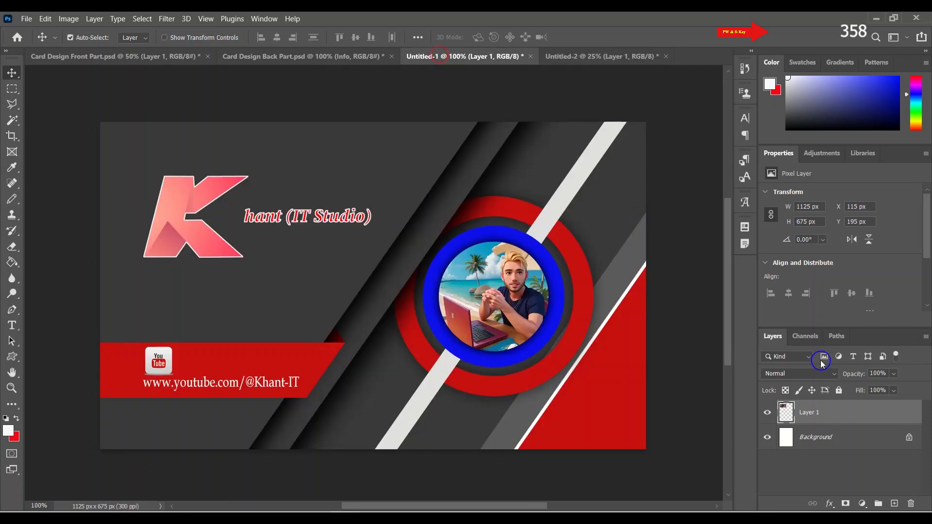
click(766, 411)
click(788, 425)
drag(453, 259, 585, 57)
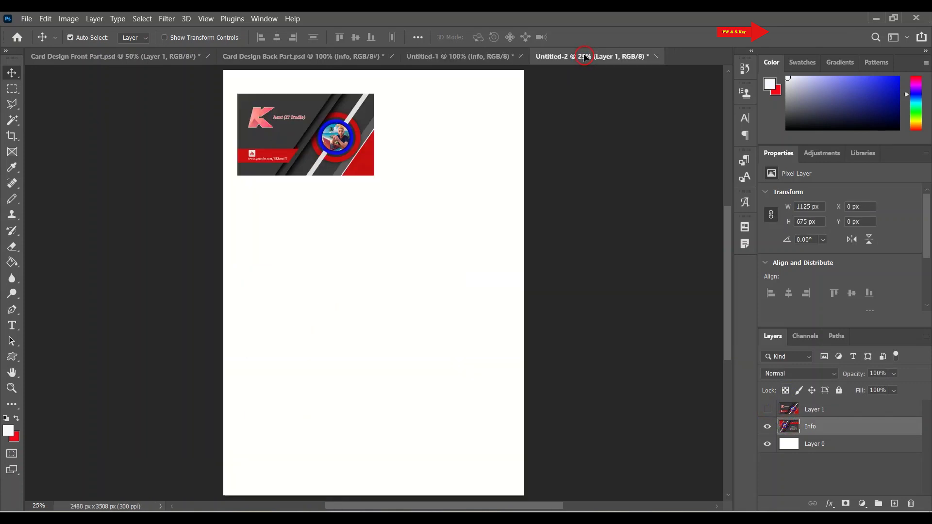
drag(509, 116, 455, 158)
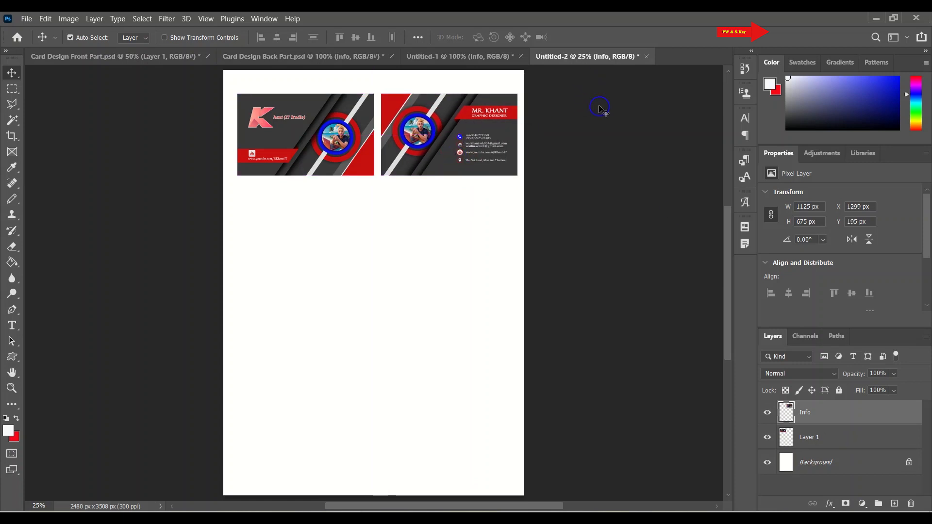
Merge the two card layers on the A4 page into one and unlock the Background layer.
shift+click(836, 438)
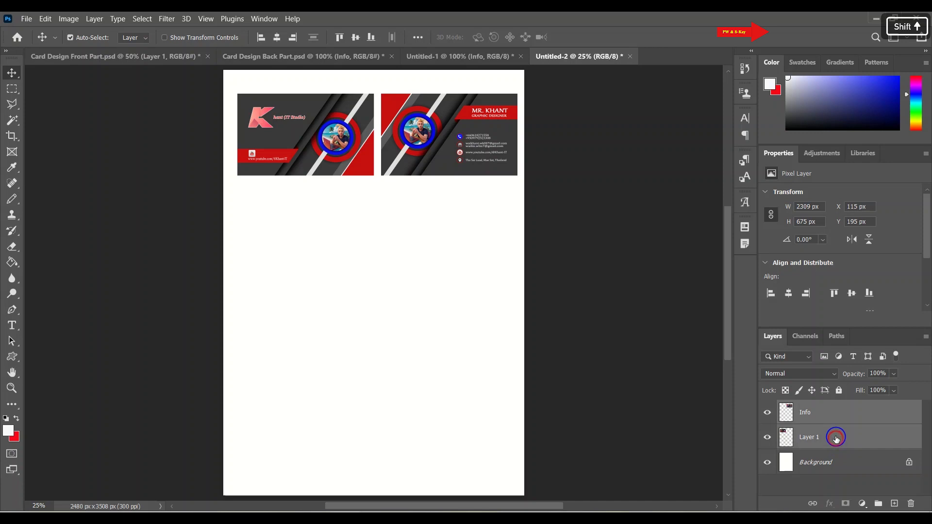
key(ctrl+e)
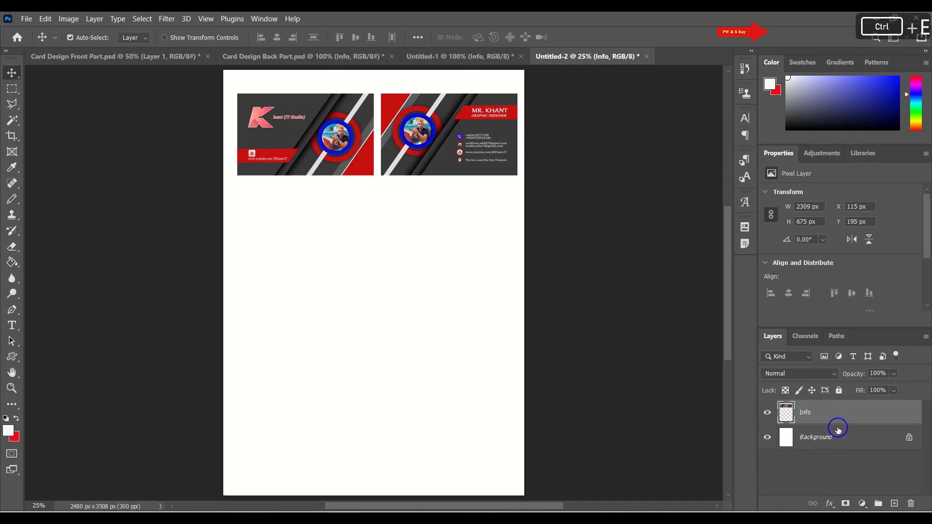
click(905, 438)
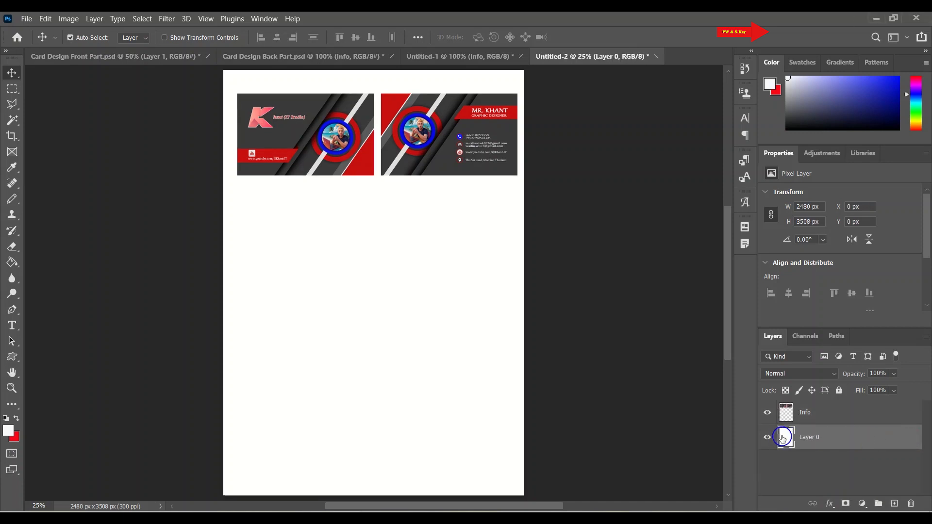
Center the merged card row horizontally on the page using a selection of the background layer, then deselect.
ctrl+click(783, 438)
click(787, 414)
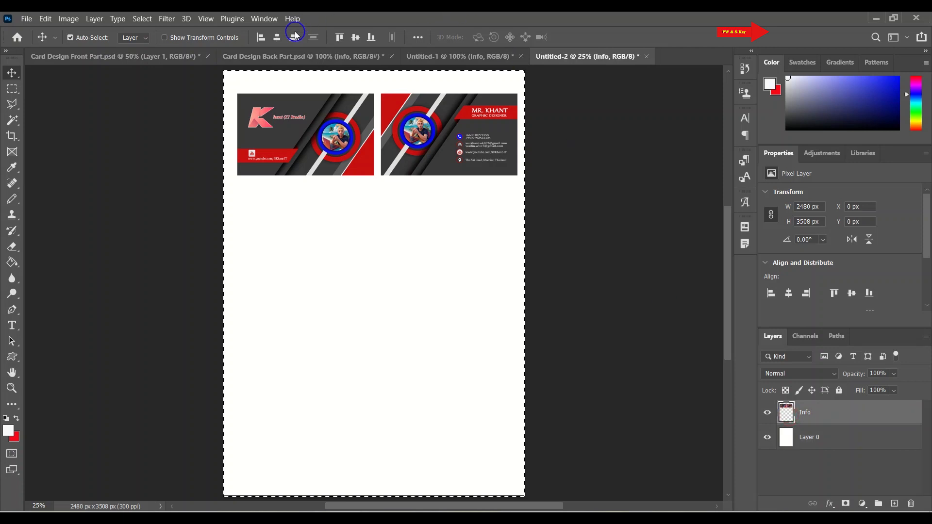
click(277, 37)
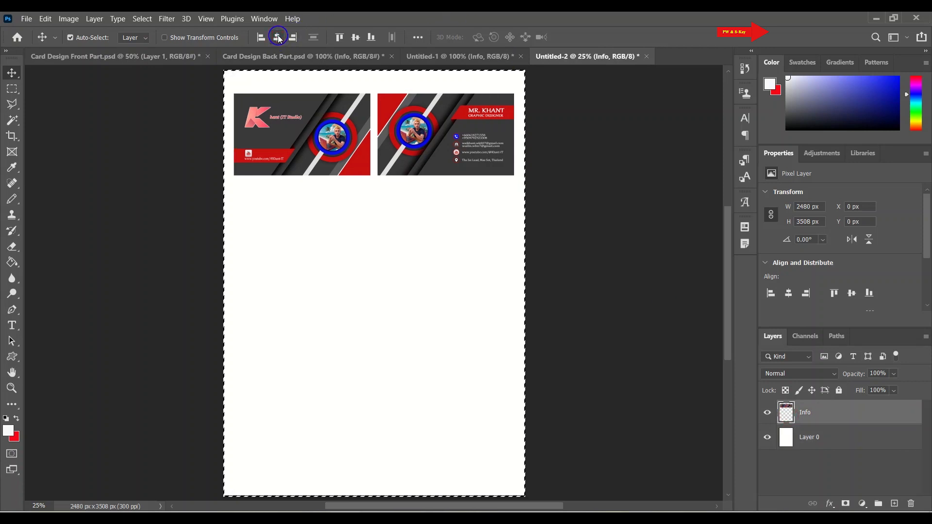
key(ctrl+d)
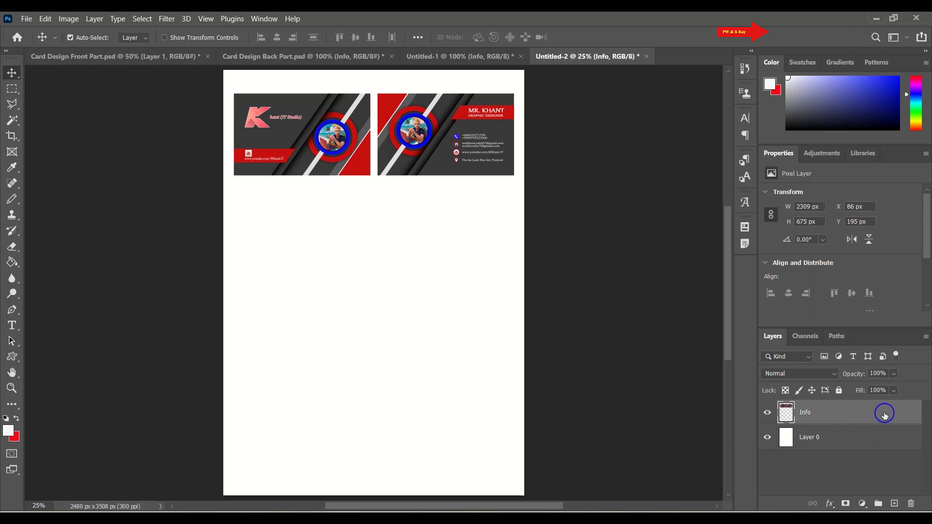
Duplicate the card row with a transform copy and move it straight down about 720 px, just below the original row.
key(ctrl+alt+t)
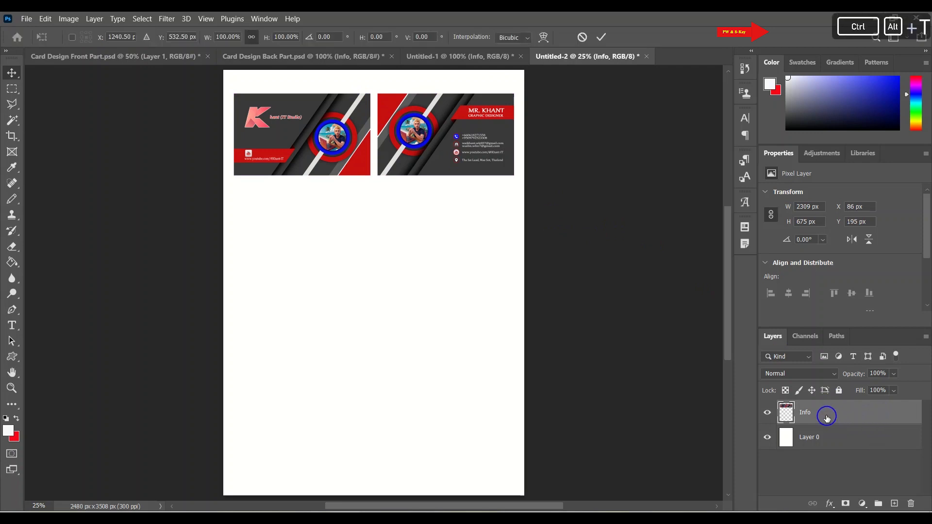
key(shift)
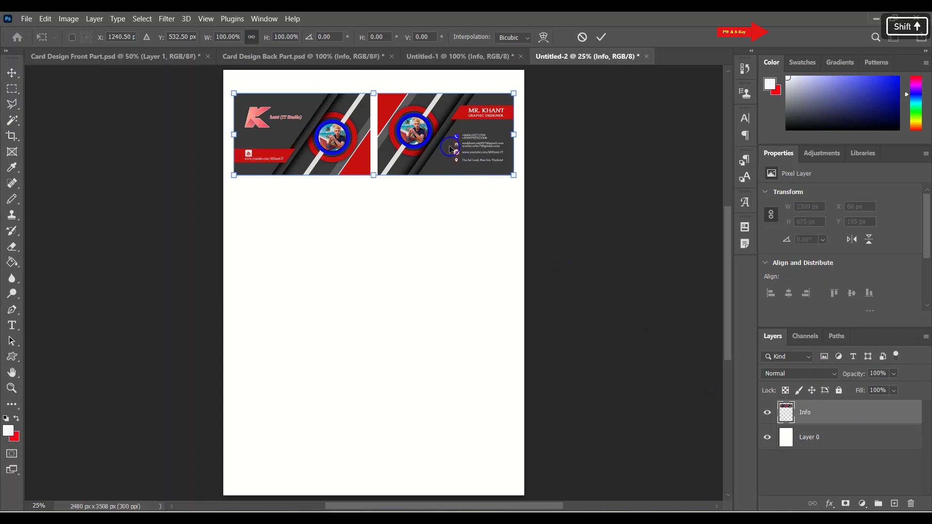
drag(442, 154, 434, 241)
click(602, 36)
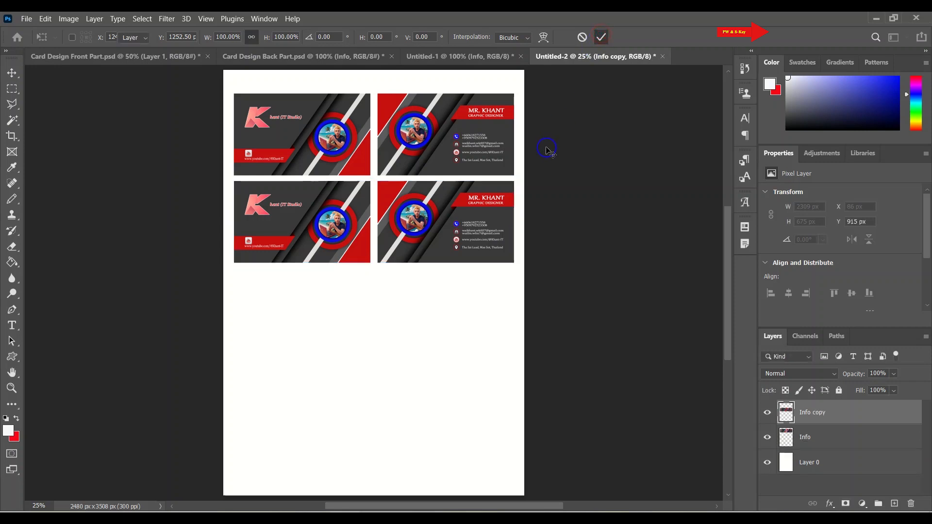
Repeat the transform copy twice to add two more card rows at the same spacing down the page.
key(ctrl+shift)
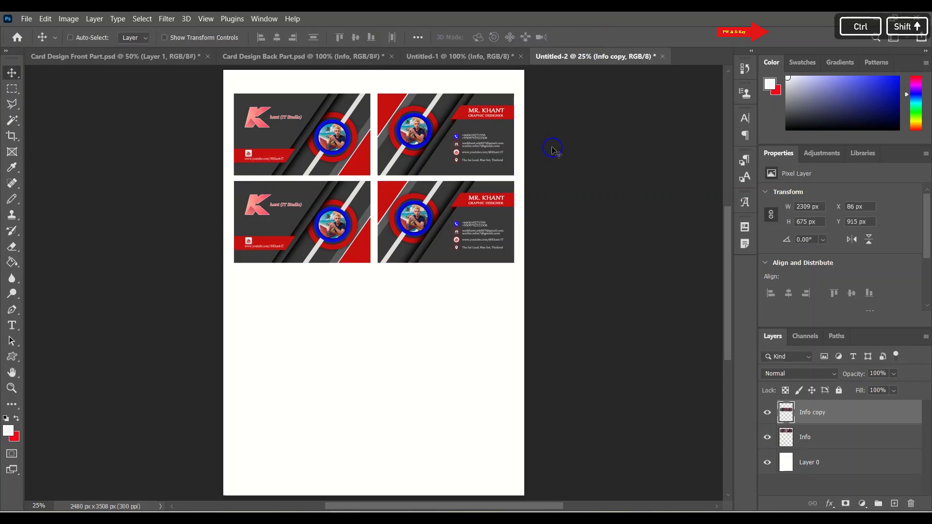
key(ctrl+alt+shift+t)
key(ctrl+alt+shift+t)
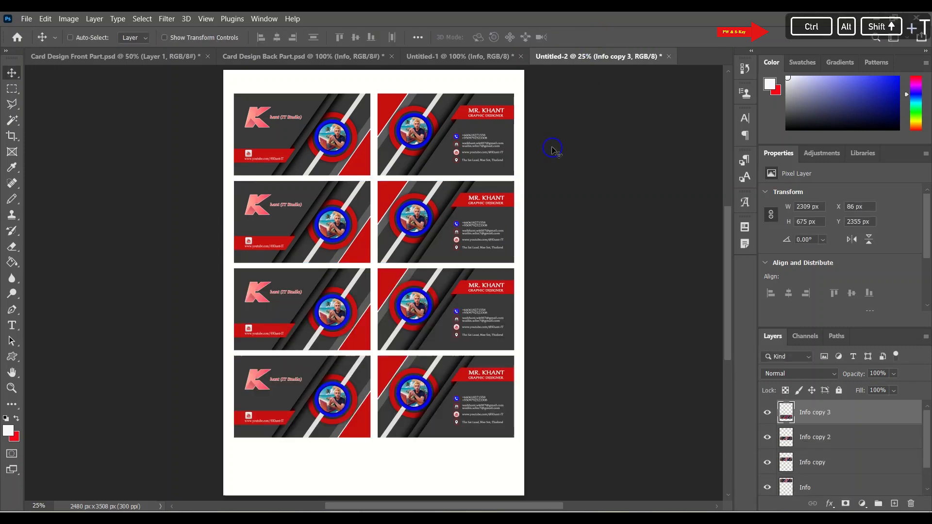
Select all four card row layers, leaving out the white background layer, and put them in one group.
shift+click(810, 487)
key(ctrl)
key(ctrl+g)
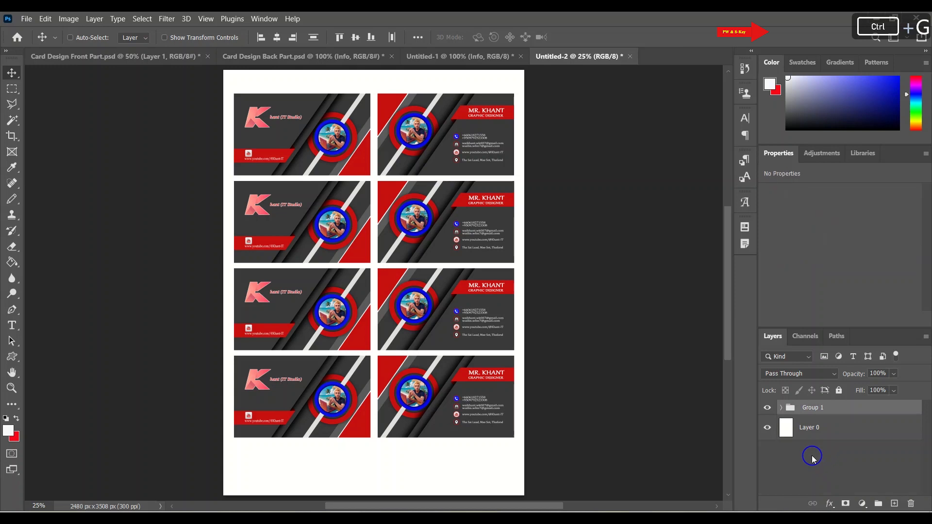
Center the card group vertically on the page using a selection of the background layer, and deselect.
ctrl+click(785, 427)
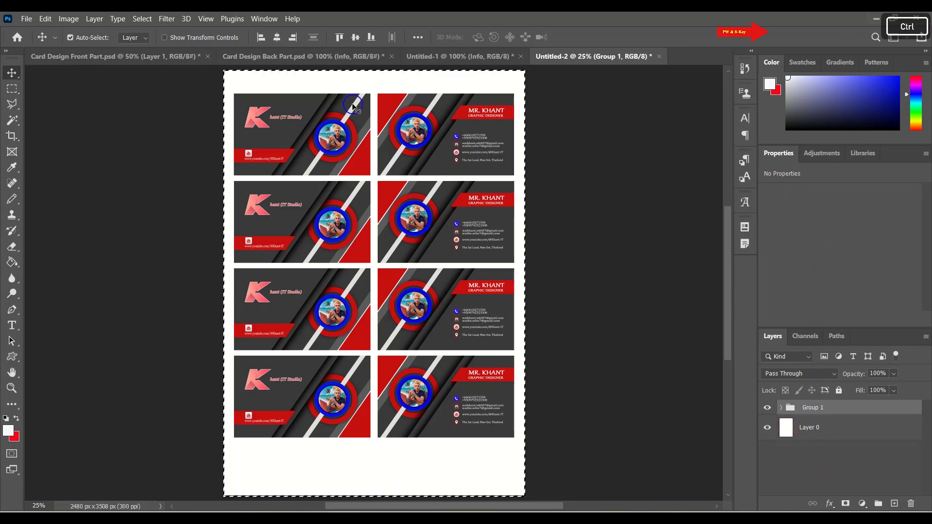
click(355, 37)
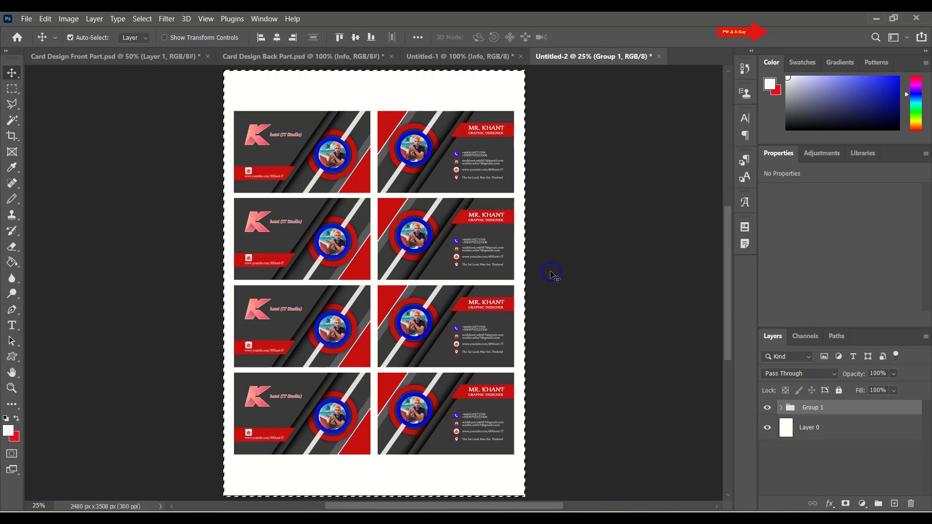
key(ctrl+d)
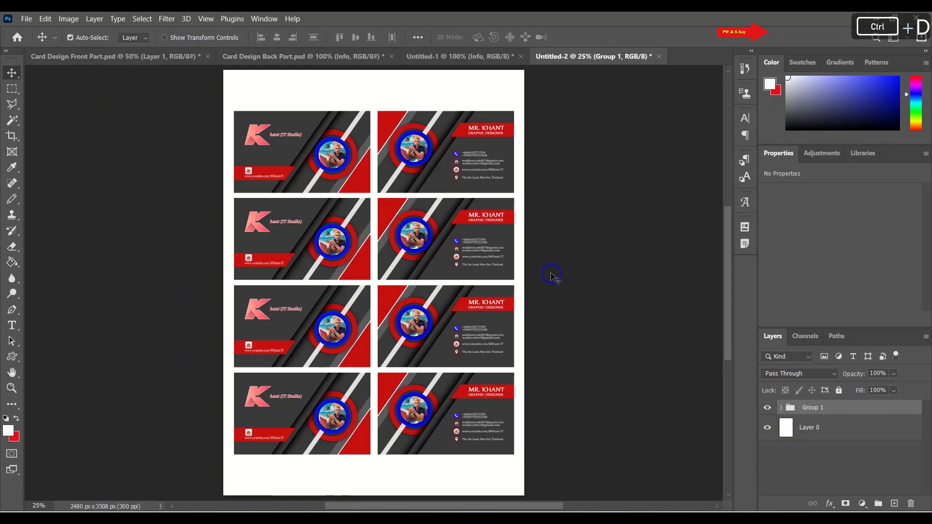